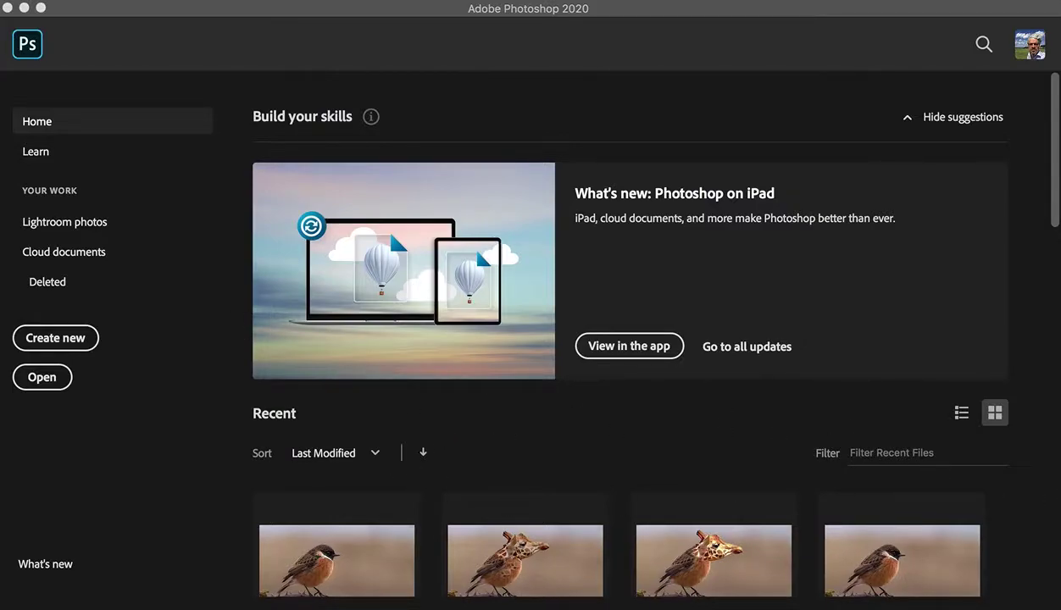
- Open animal-avian-bird-145378.jpg from the Animal-blend folder
{"action": "left_click", "coordinate": [48, 382]}
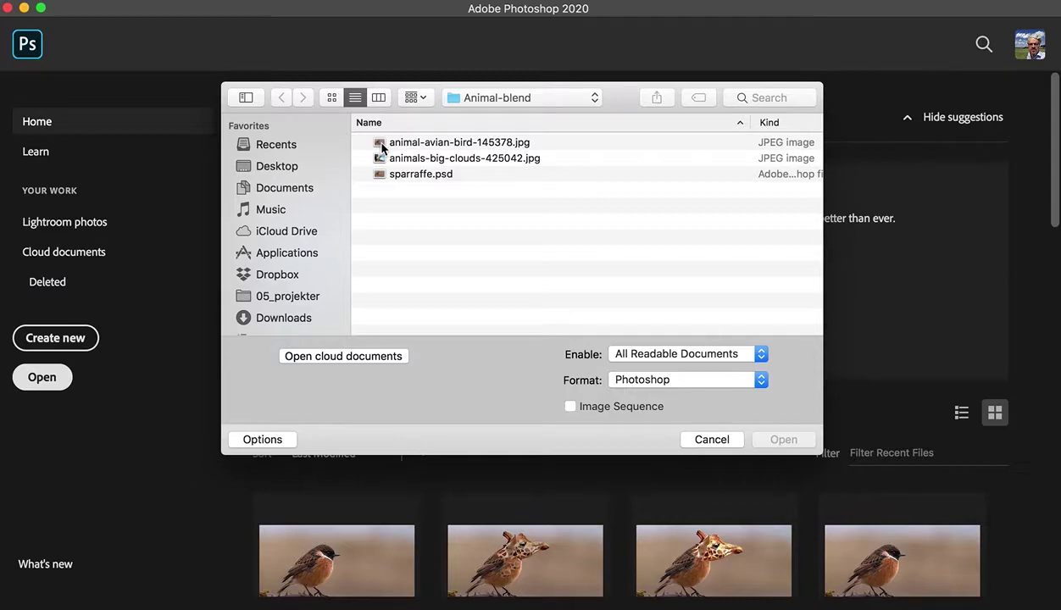
{"action": "left_click", "coordinate": [382, 147]}
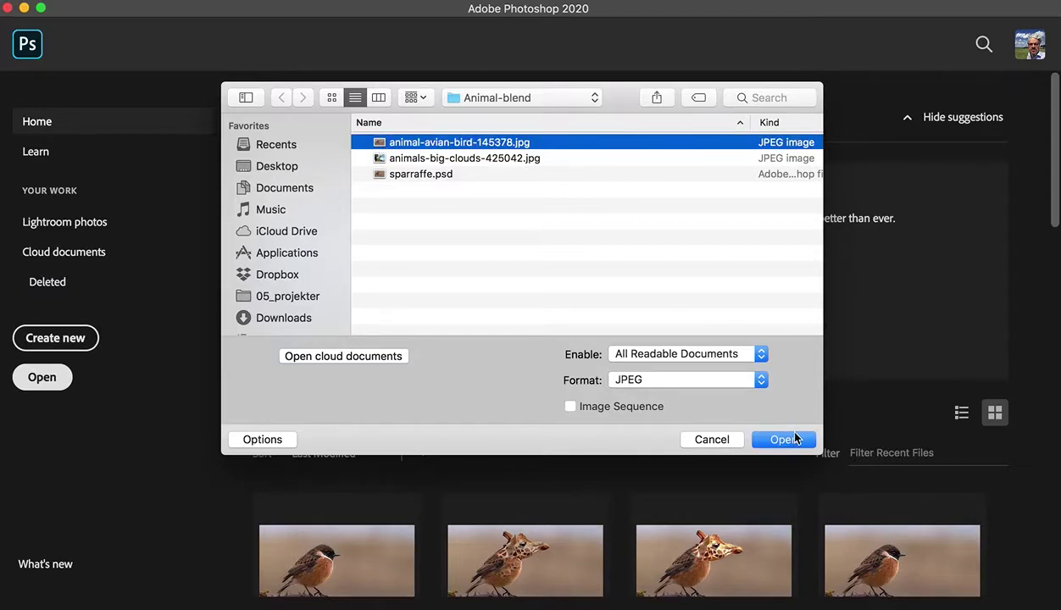
{"action": "left_click", "coordinate": [790, 442]}
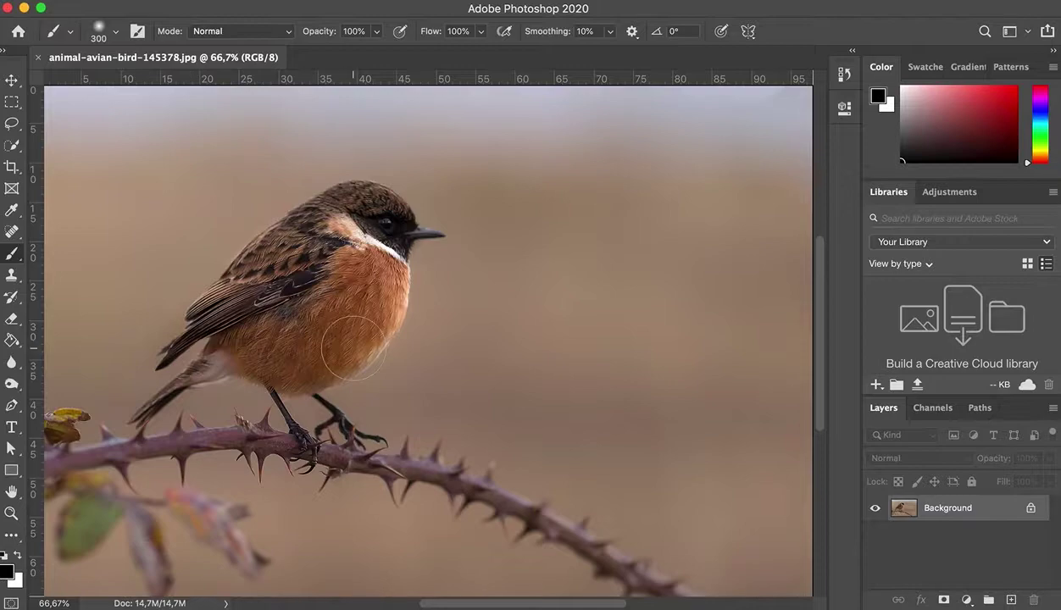
- Set the view magnification to 50% in the status bar zoom field
{"action": "left_click", "coordinate": [53, 603]}
{"action": "type", "text": "50"}
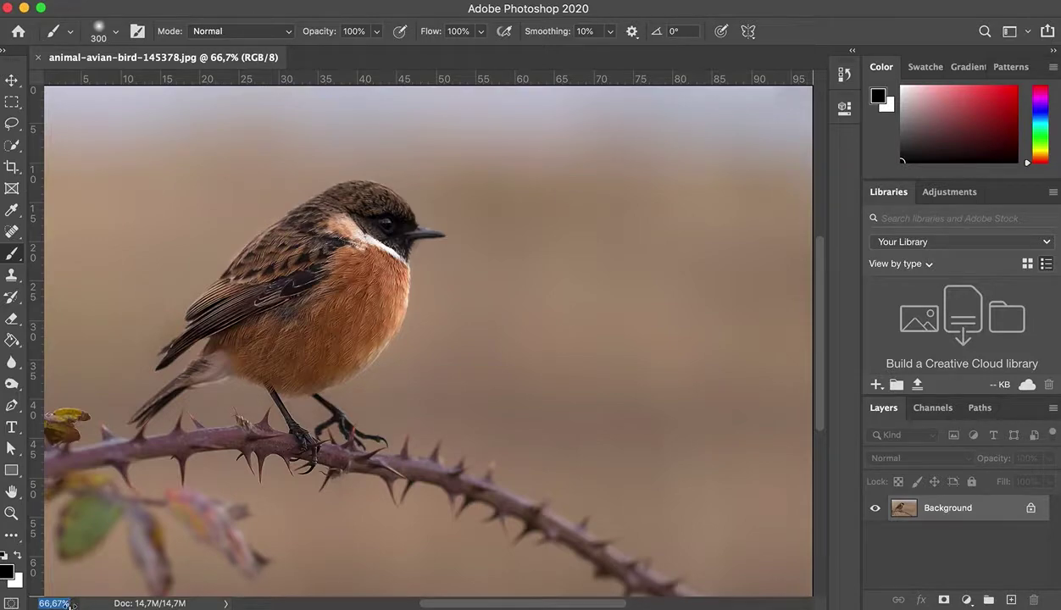
{"action": "key", "text": "Return"}
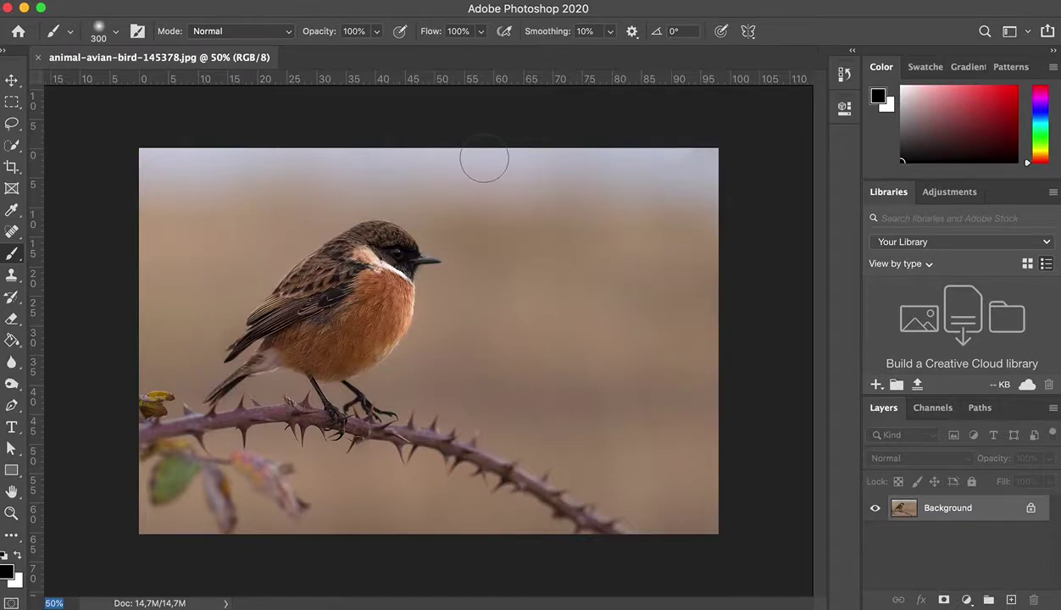
- Reset the Essentials workspace layout from the Window menu
{"action": "left_click", "coordinate": [442, 2]}
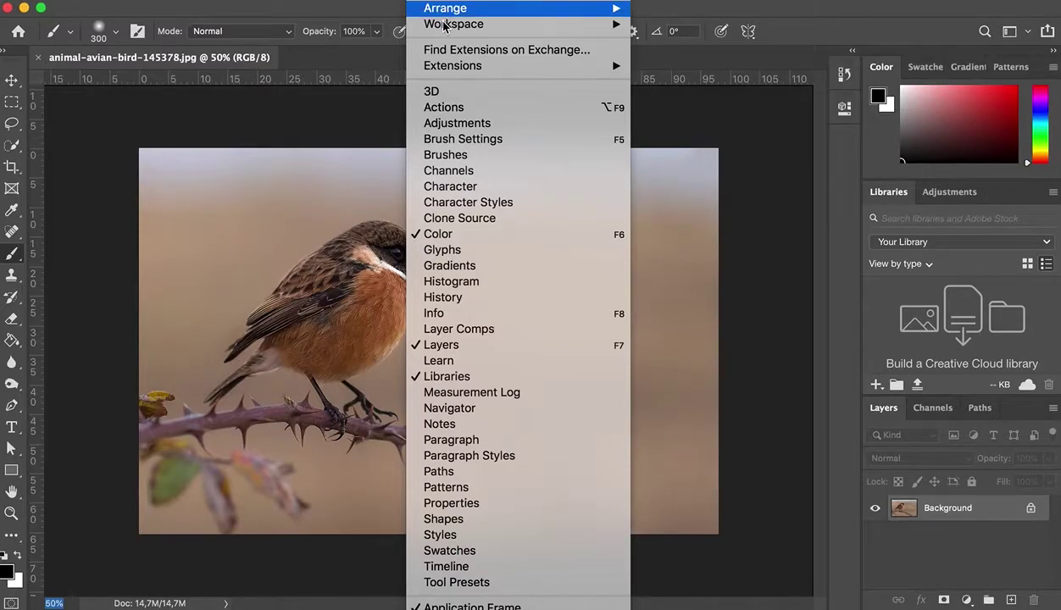
{"action": "mouse_move", "coordinate": [453, 24]}
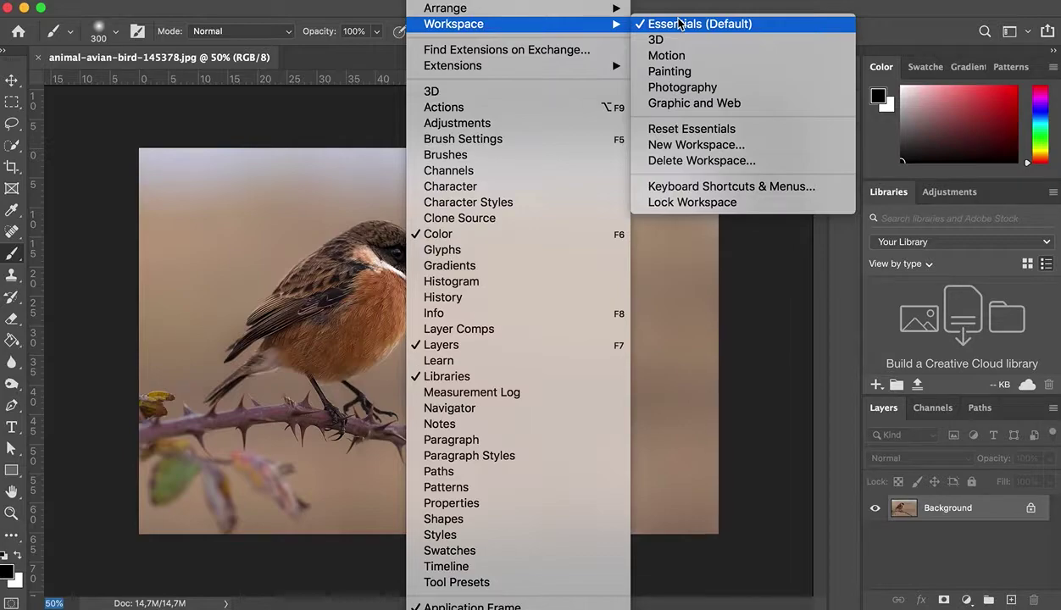
{"action": "left_click", "coordinate": [706, 130]}
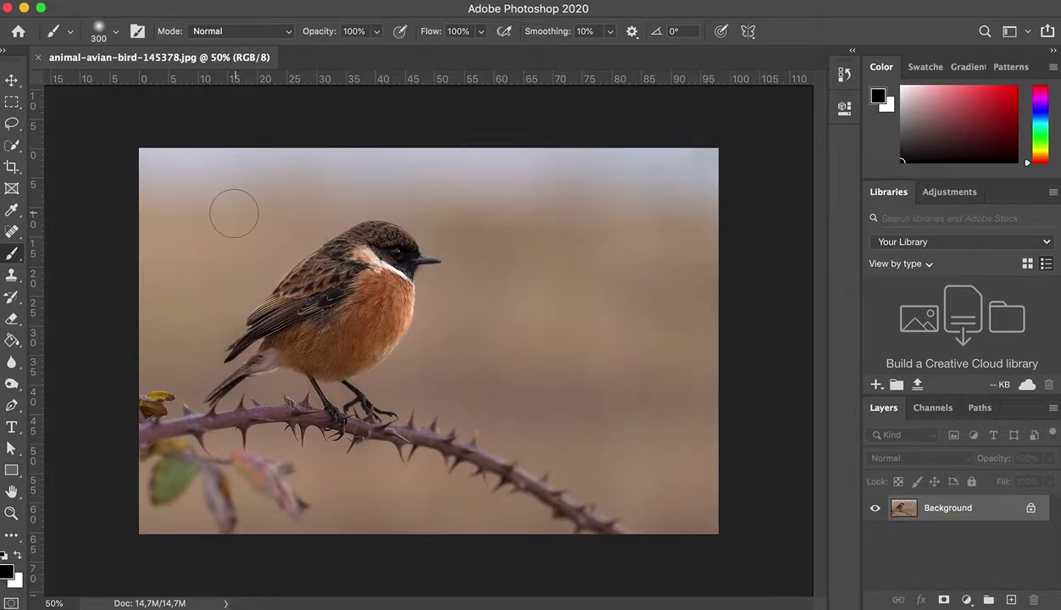
{"action": "left_click", "coordinate": [64, 2]}
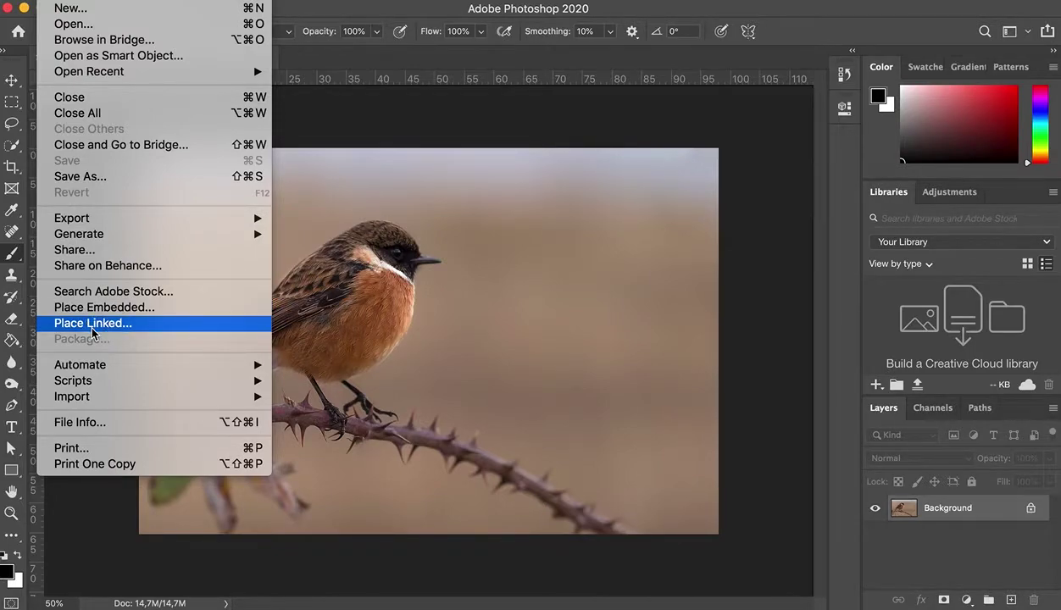
- Place Linked the giraffe photo animals-big-clouds-425042.jpg over the bird image
{"action": "left_click", "coordinate": [95, 332]}
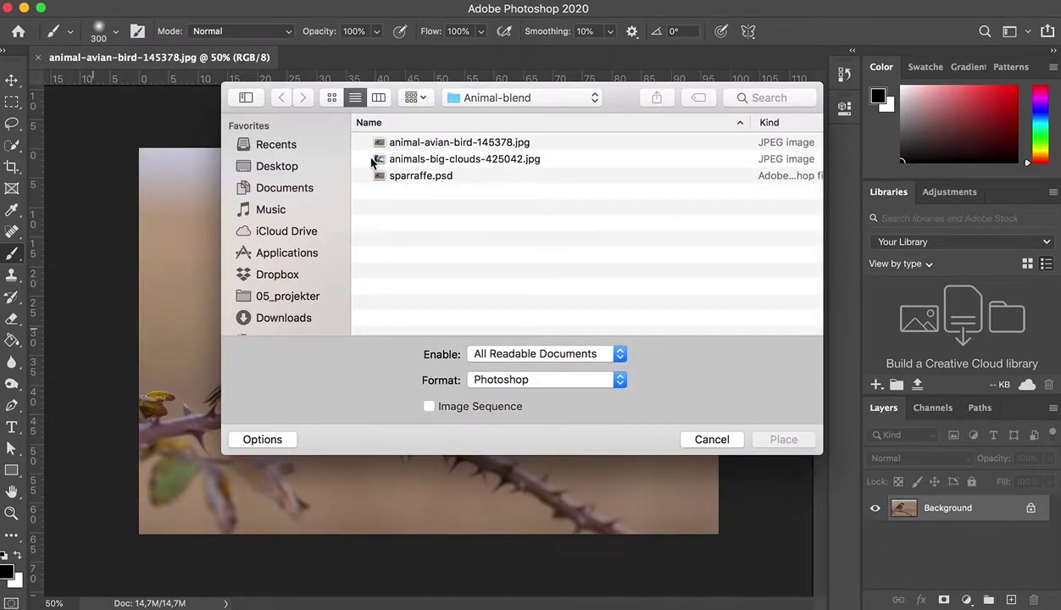
{"action": "left_click", "coordinate": [380, 162]}
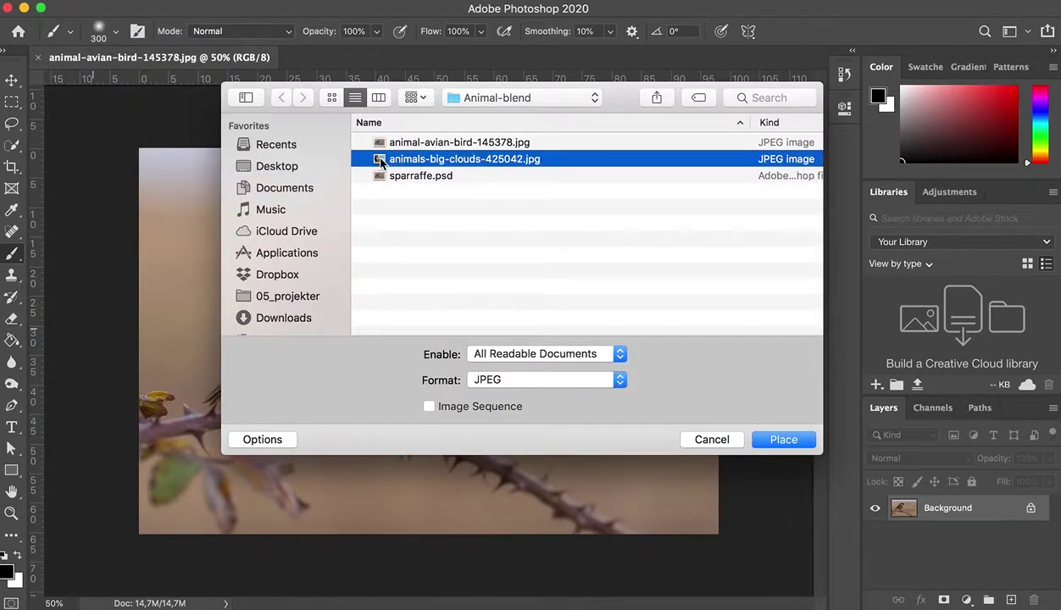
{"action": "left_click", "coordinate": [785, 442]}
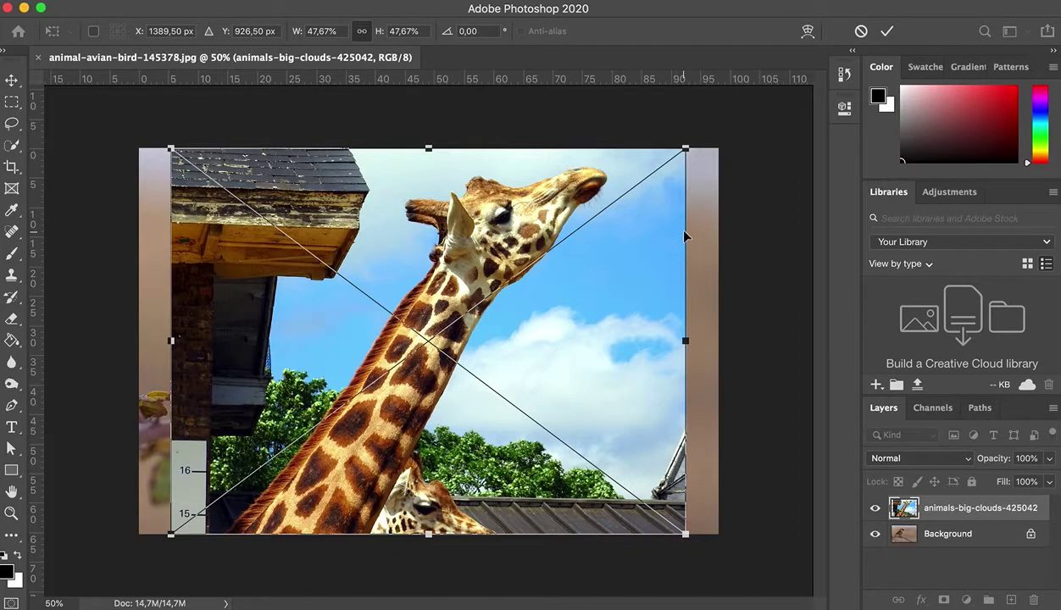
- Scale the giraffe layer to 39.14%, shift it up-right, rotate it 33.08°, and commit
{"action": "left_click_drag", "start_coordinate": [686, 148], "coordinate": [689, 178]}
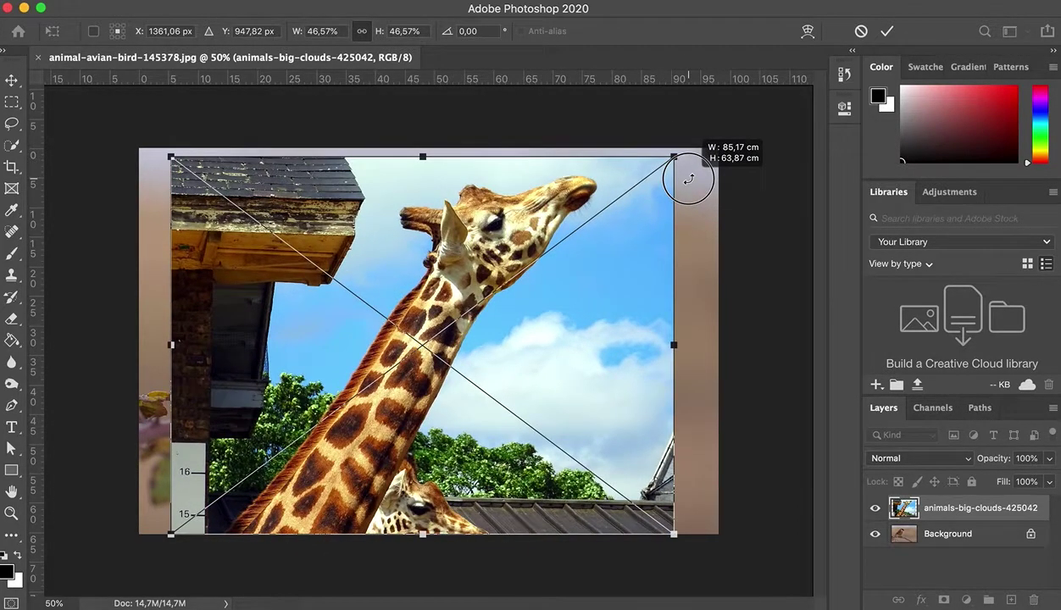
{"action": "left_click_drag", "start_coordinate": [689, 179], "coordinate": [596, 227]}
{"action": "left_click_drag", "start_coordinate": [392, 433], "coordinate": [438, 402]}
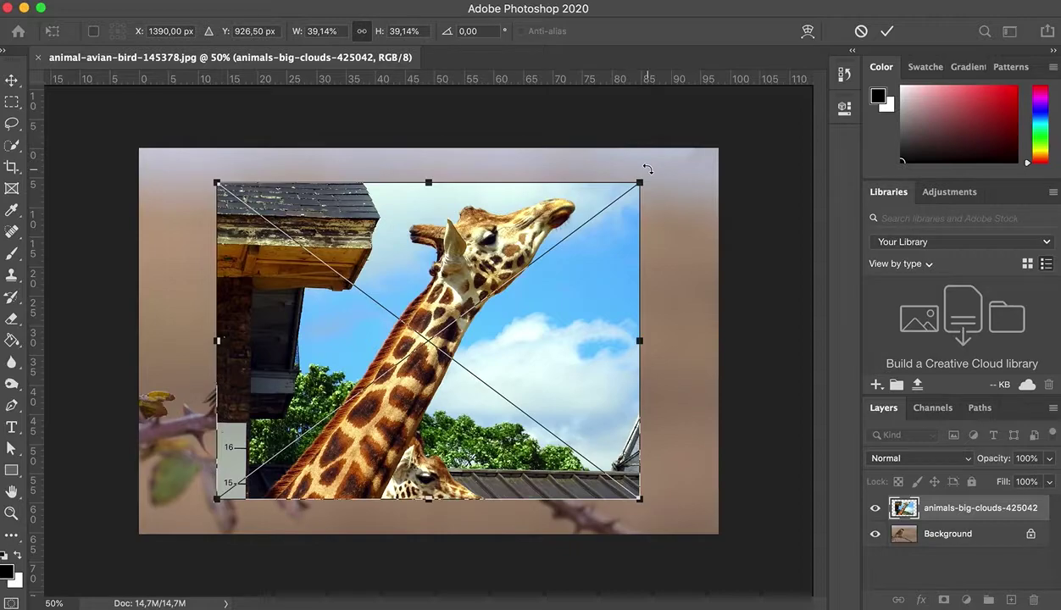
{"action": "mouse_move", "coordinate": [646, 169]}
{"action": "left_mouse_down"}
{"action": "mouse_move", "coordinate": [667, 238]}
{"action": "mouse_move", "coordinate": [665, 315]}
{"action": "left_mouse_up"}
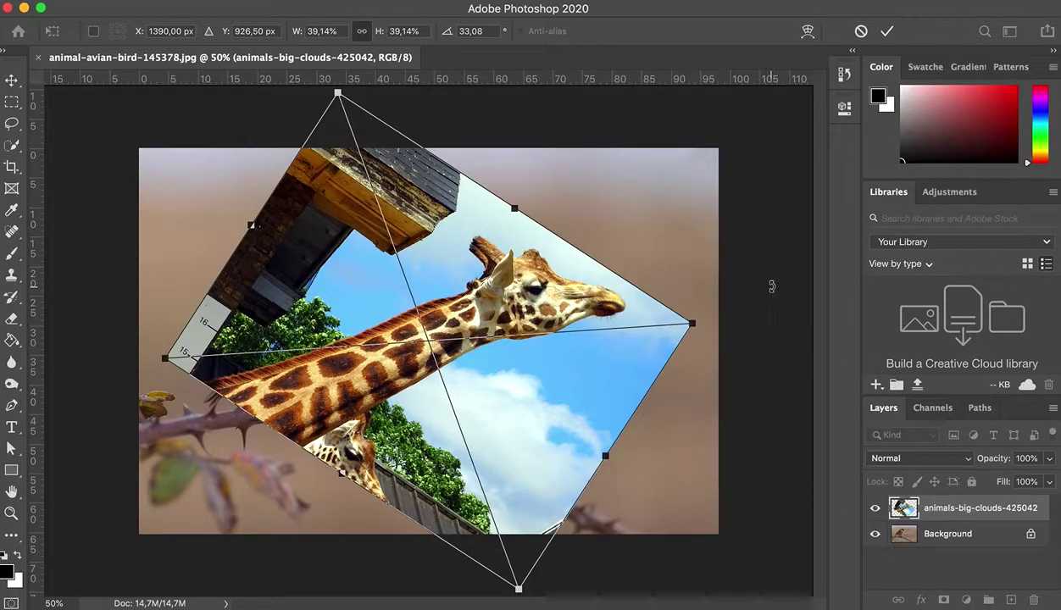
{"action": "left_click", "coordinate": [887, 36]}
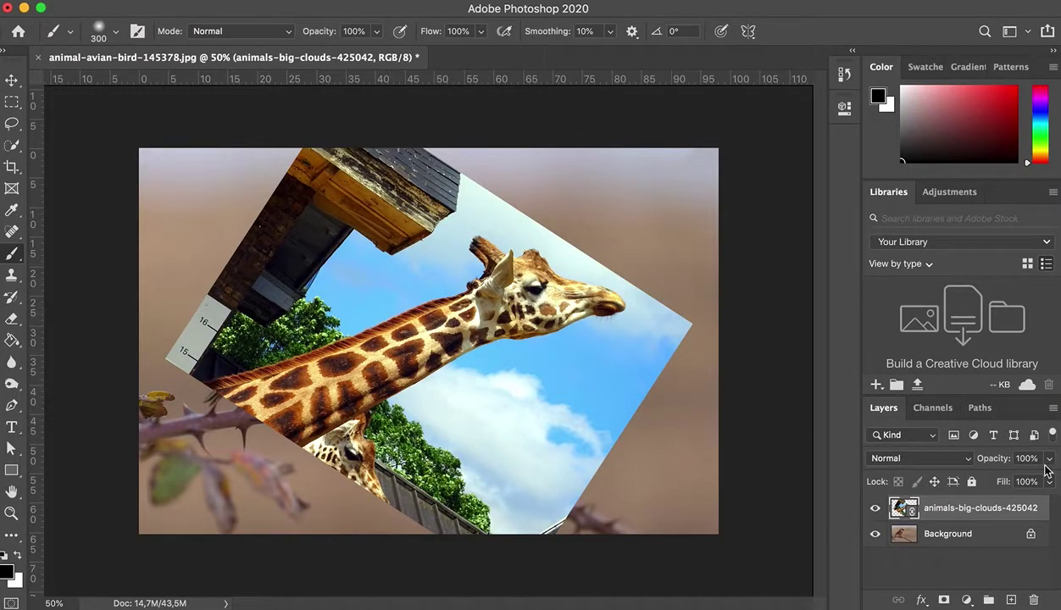
- Make the giraffe layer active and toggle its visibility off and back on
{"action": "left_click", "coordinate": [974, 511]}
{"action": "left_click", "coordinate": [876, 510]}
{"action": "left_click", "coordinate": [875, 511]}
- Choose the Quick Selection tool with a 41 px brush size
{"action": "left_click", "coordinate": [12, 147]}
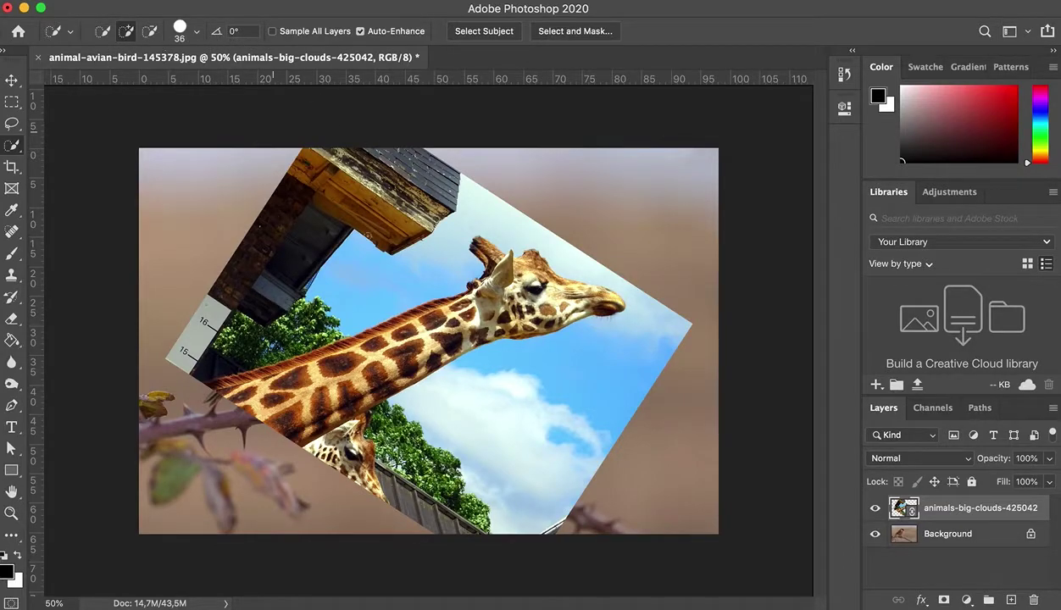
{"action": "left_click", "coordinate": [197, 34]}
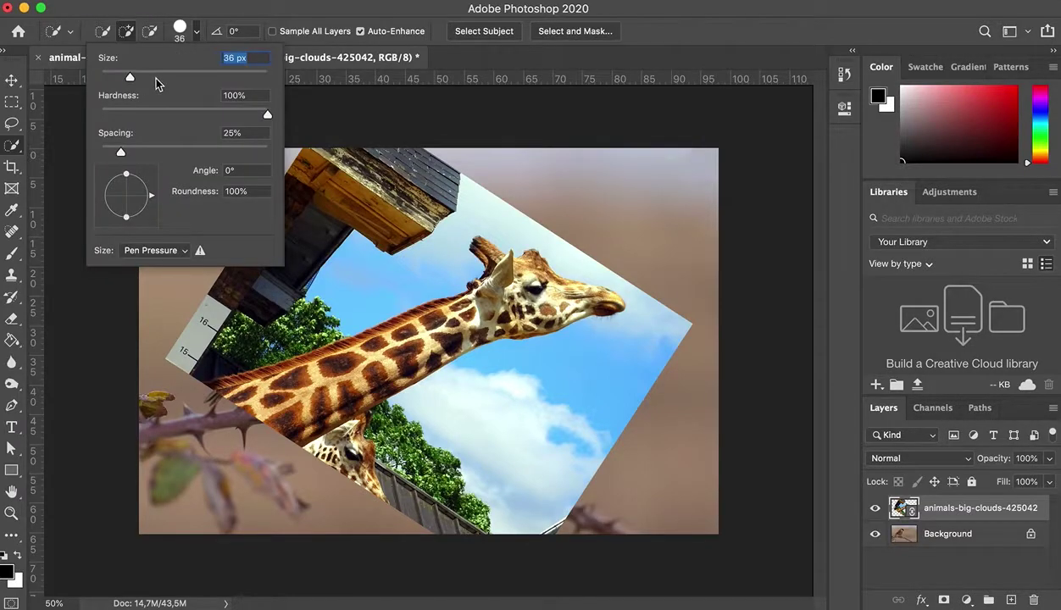
{"action": "left_click_drag", "start_coordinate": [130, 78], "coordinate": [135, 79]}
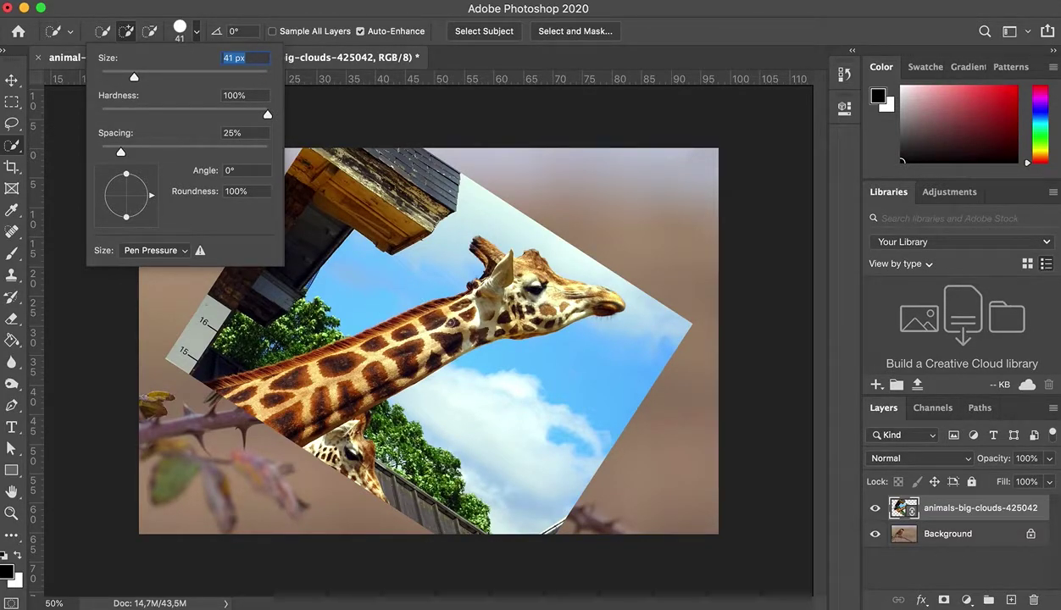
{"action": "key", "text": "Return"}
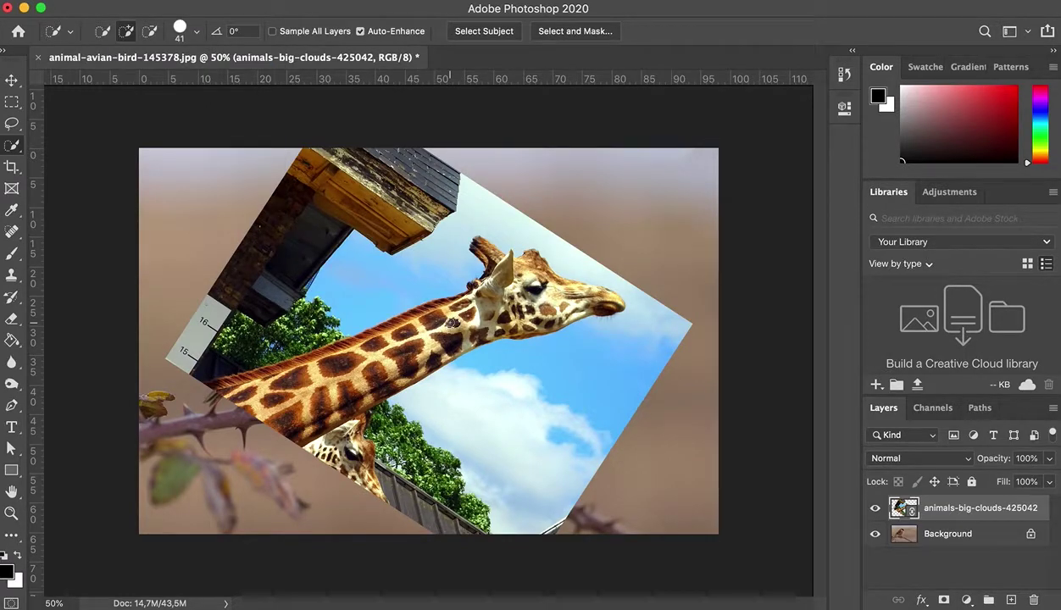
- Paint a quick selection over the giraffe's head and down its upper neck
{"action": "mouse_move", "coordinate": [458, 332]}
{"action": "left_mouse_down"}
{"action": "mouse_move", "coordinate": [530, 281]}
{"action": "mouse_move", "coordinate": [584, 297]}
{"action": "mouse_move", "coordinate": [496, 258]}
{"action": "left_mouse_up"}
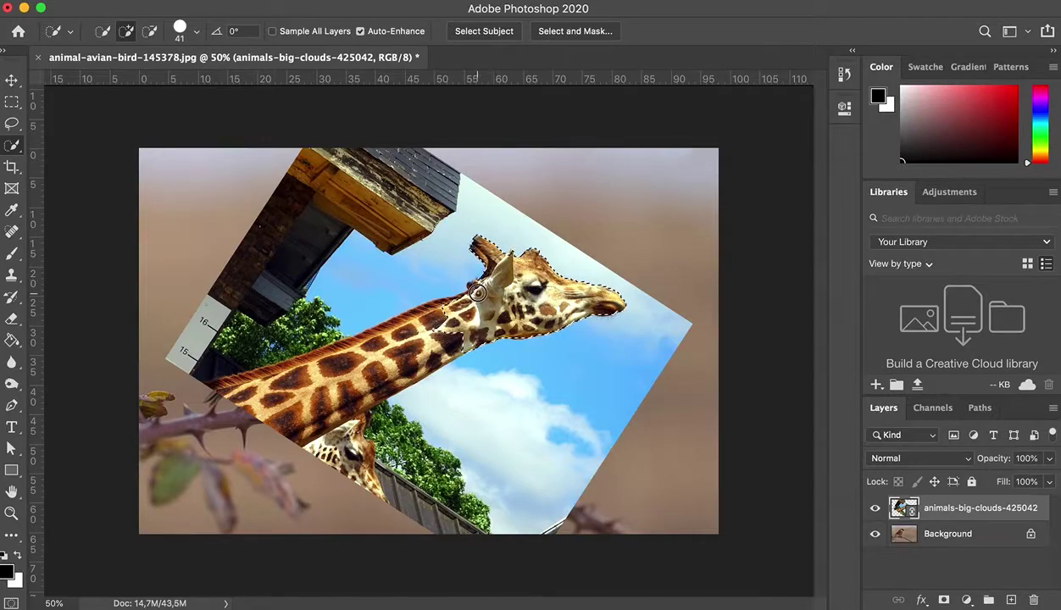
{"action": "mouse_move", "coordinate": [476, 287]}
{"action": "left_mouse_down"}
{"action": "mouse_move", "coordinate": [404, 327]}
{"action": "mouse_move", "coordinate": [458, 335]}
{"action": "left_mouse_up"}
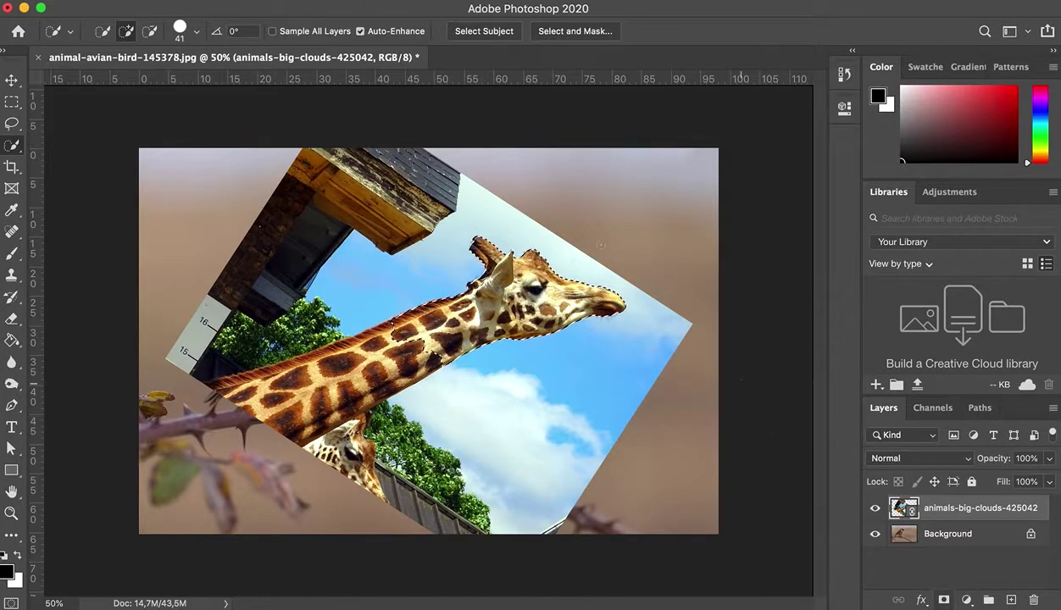
- Add a layer mask to the giraffe layer from the head-and-neck selection
{"action": "left_click", "coordinate": [944, 600]}
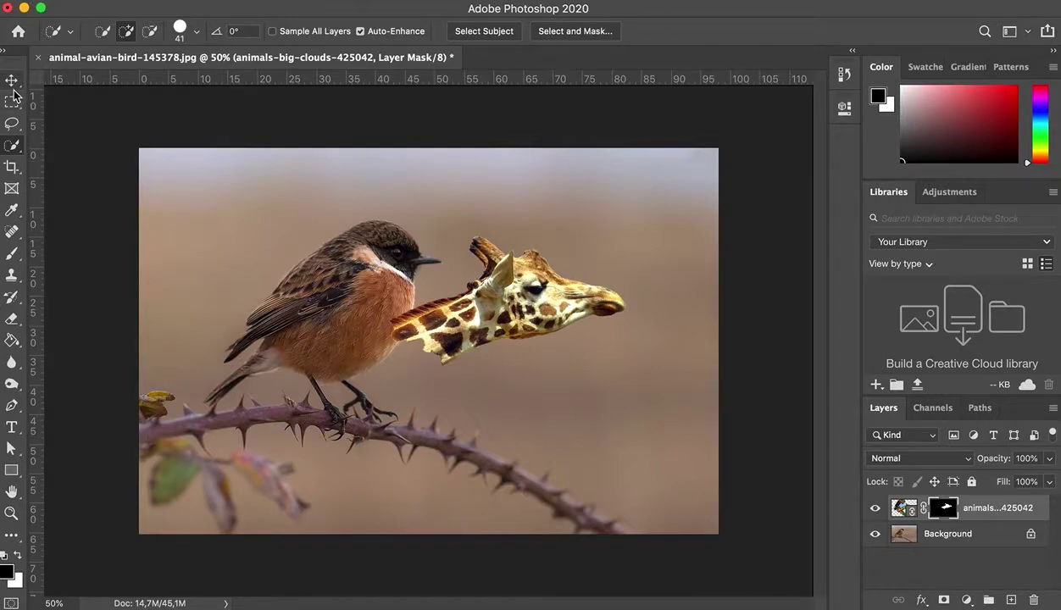
- Move the masked giraffe head up-left so it sits over the bird's head
{"action": "left_click", "coordinate": [13, 81]}
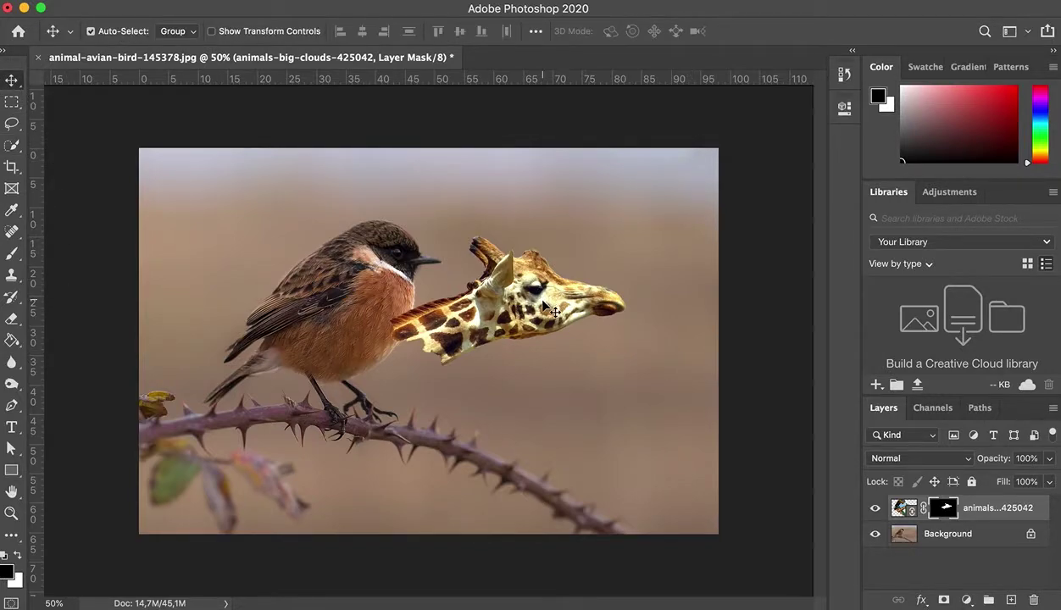
{"action": "left_click_drag", "start_coordinate": [548, 310], "coordinate": [440, 262]}
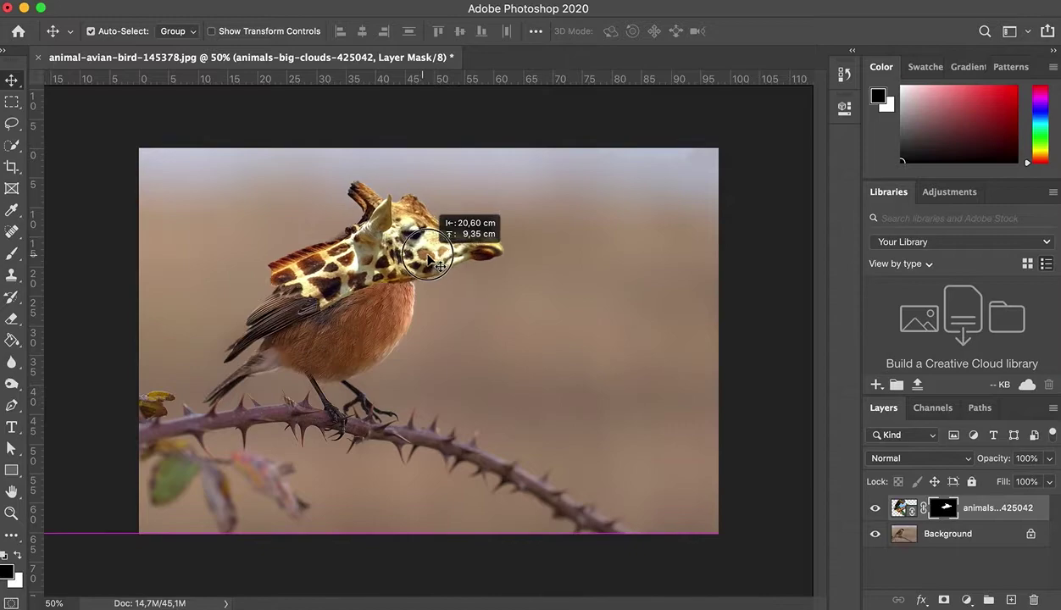
{"action": "mouse_move", "coordinate": [441, 262]}
{"action": "left_mouse_down"}
{"action": "mouse_move", "coordinate": [455, 252]}
{"action": "mouse_move", "coordinate": [446, 248]}
{"action": "left_mouse_up"}
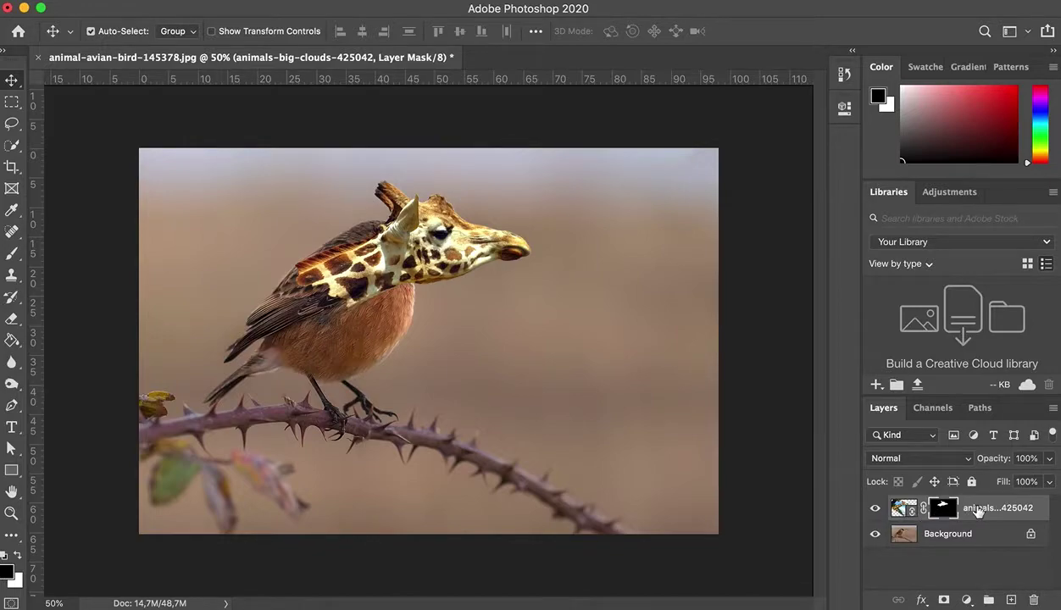
- Paint black on the giraffe's mask over the bird's wing, then shrink the brush
{"action": "key", "text": "ctrl+2"}
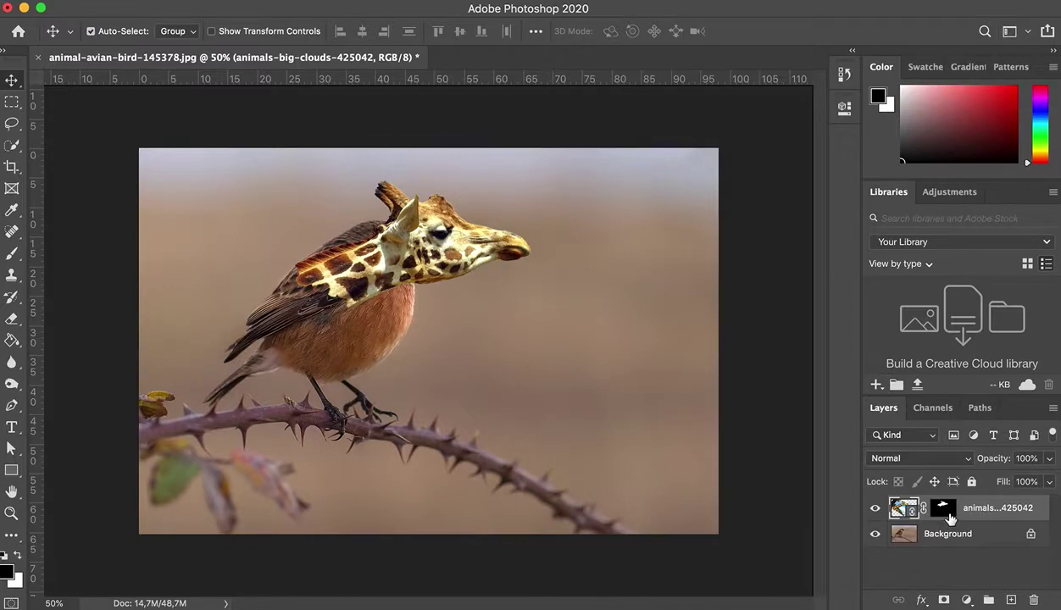
{"action": "left_click", "coordinate": [946, 512]}
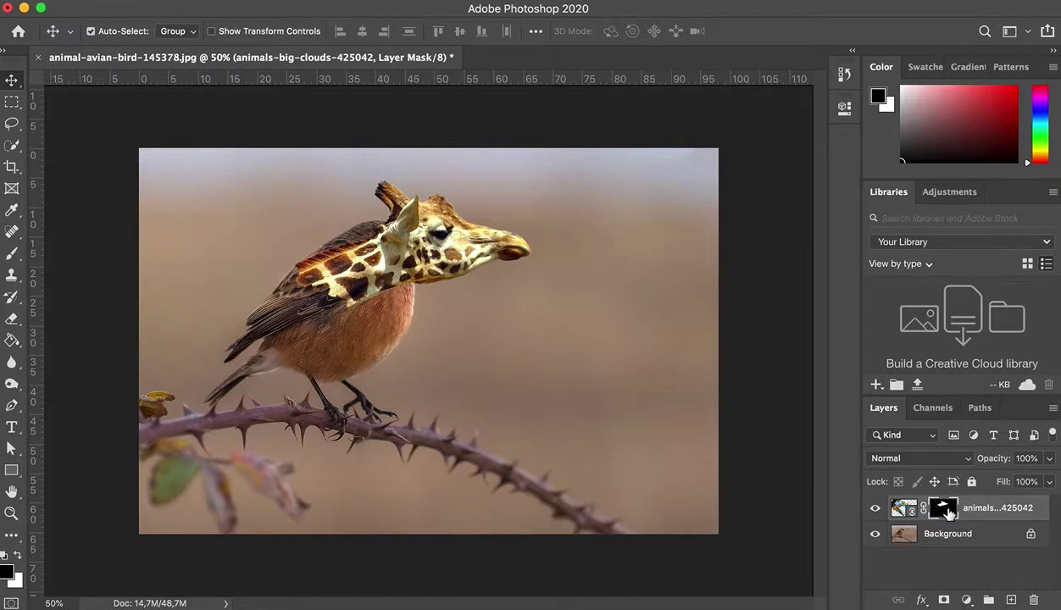
{"action": "left_click", "coordinate": [13, 259]}
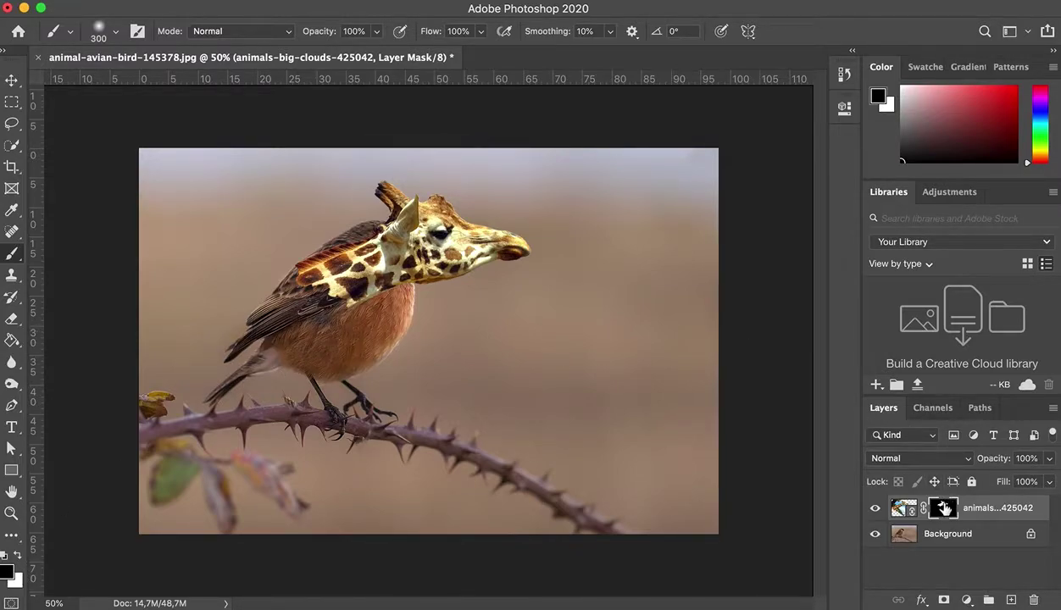
{"action": "left_click_drag", "start_coordinate": [331, 325], "coordinate": [304, 282]}
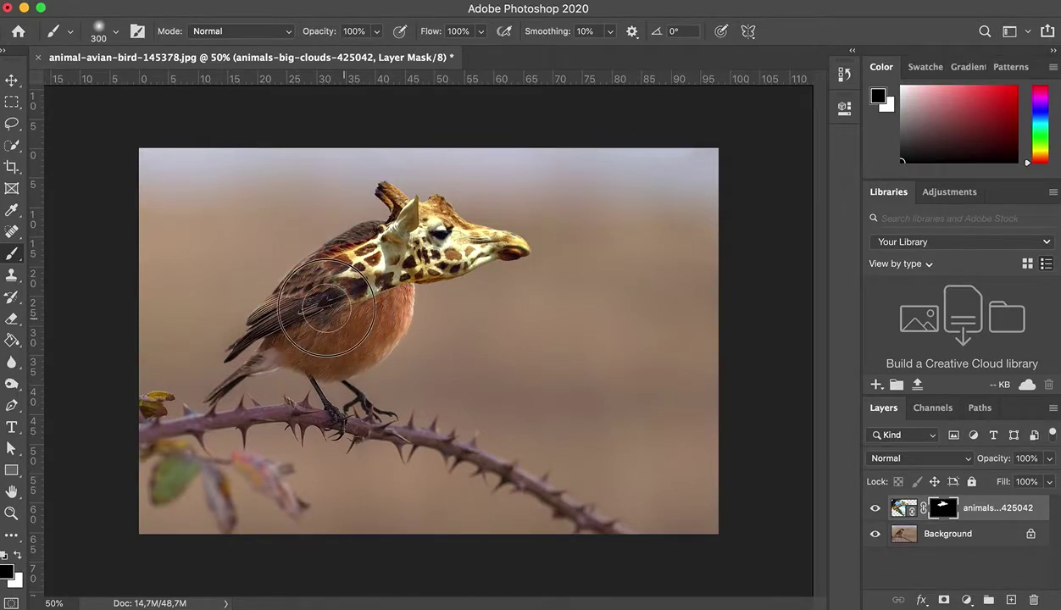
{"action": "key", "text": "bracketleft"}
{"action": "key", "text": "bracketleft"}
{"action": "key", "text": "bracketleft"}
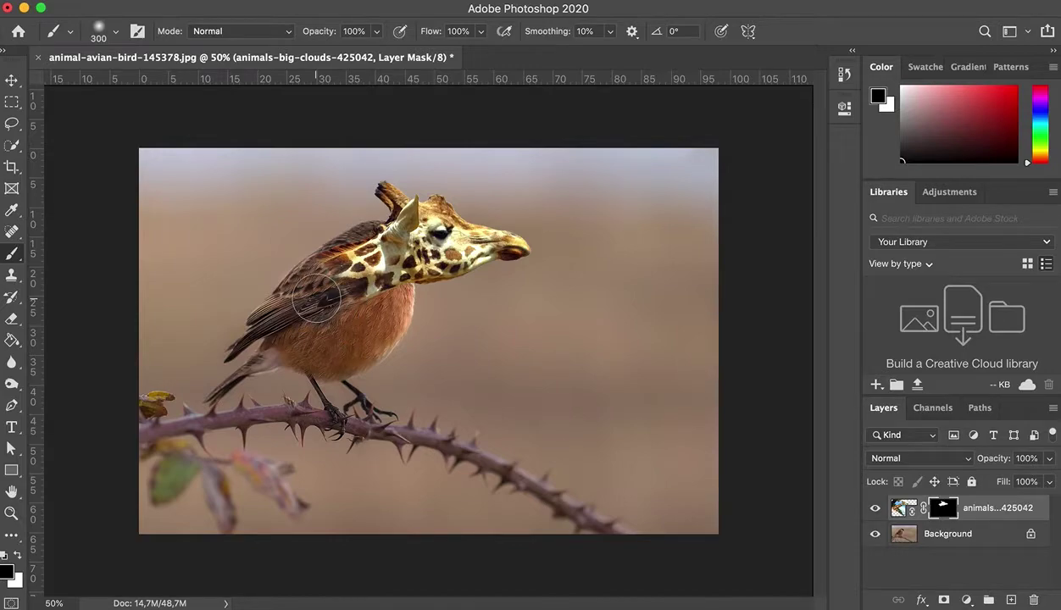
- Paint the mask white to reveal more neck over the chest, then black over the pale patch
{"action": "left_click", "coordinate": [19, 556]}
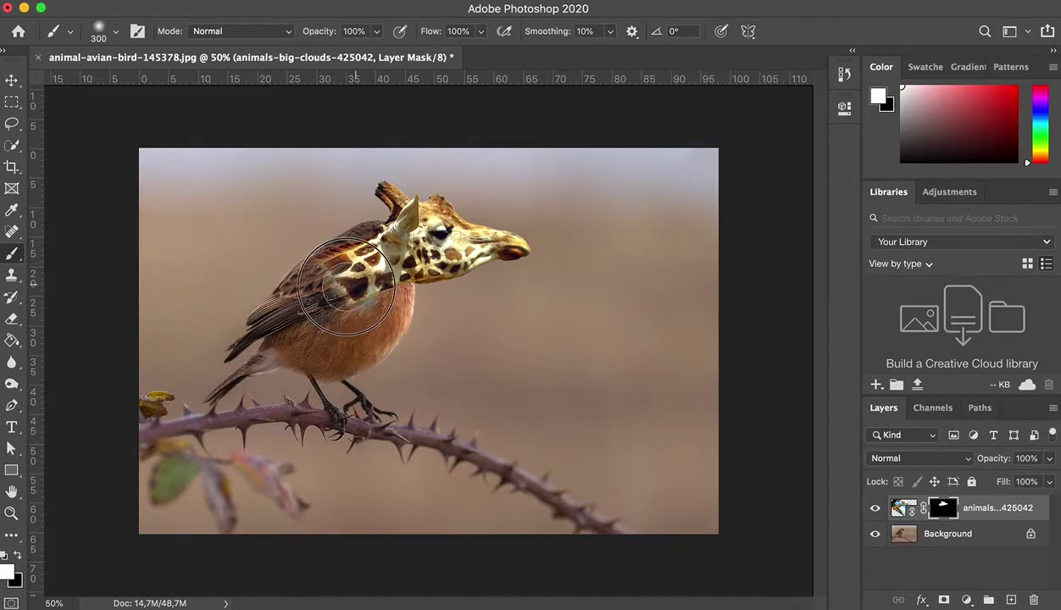
{"action": "mouse_move", "coordinate": [351, 288]}
{"action": "left_mouse_down"}
{"action": "mouse_move", "coordinate": [343, 360]}
{"action": "mouse_move", "coordinate": [343, 326]}
{"action": "mouse_move", "coordinate": [280, 339]}
{"action": "mouse_move", "coordinate": [284, 249]}
{"action": "mouse_move", "coordinate": [242, 347]}
{"action": "mouse_move", "coordinate": [355, 343]}
{"action": "left_mouse_up"}
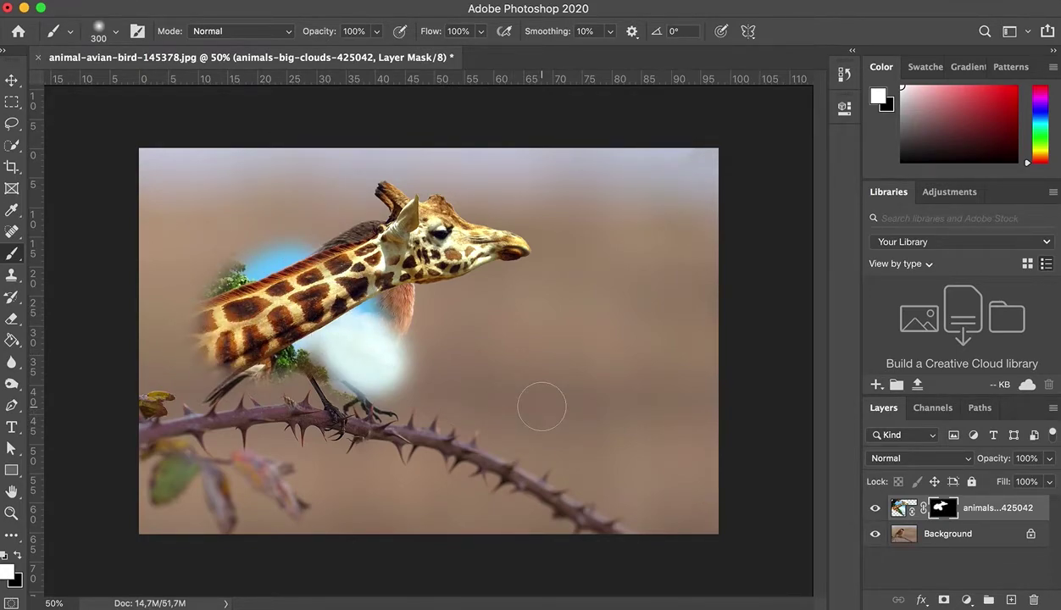
{"action": "left_click", "coordinate": [19, 560]}
{"action": "mouse_move", "coordinate": [390, 366]}
{"action": "left_mouse_down"}
{"action": "mouse_move", "coordinate": [385, 331]}
{"action": "mouse_move", "coordinate": [357, 348]}
{"action": "mouse_move", "coordinate": [405, 379]}
{"action": "mouse_move", "coordinate": [322, 356]}
{"action": "mouse_move", "coordinate": [356, 339]}
{"action": "left_mouse_up"}
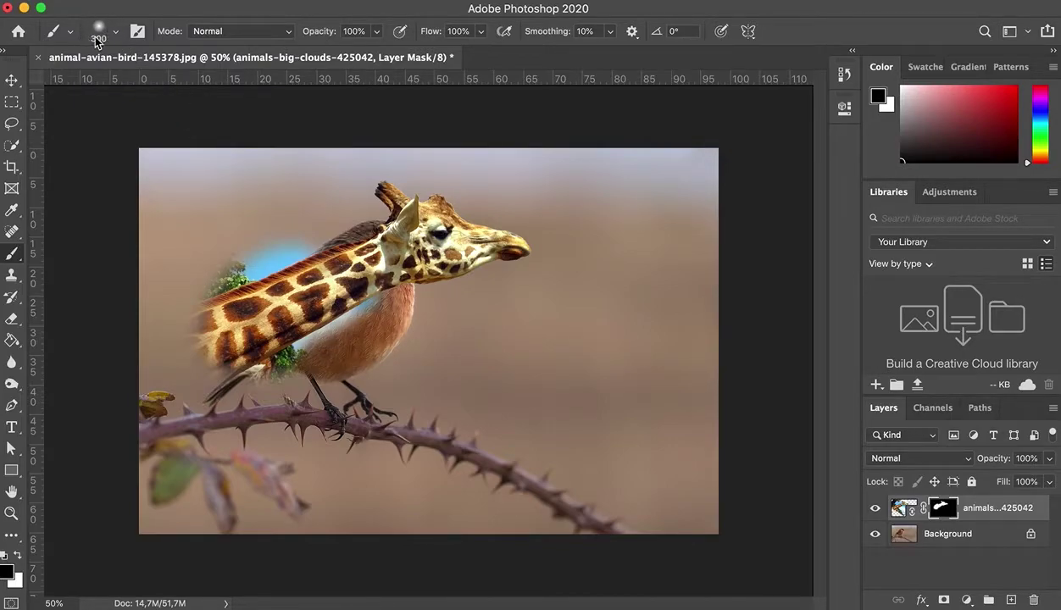
{"action": "left_click", "coordinate": [116, 34]}
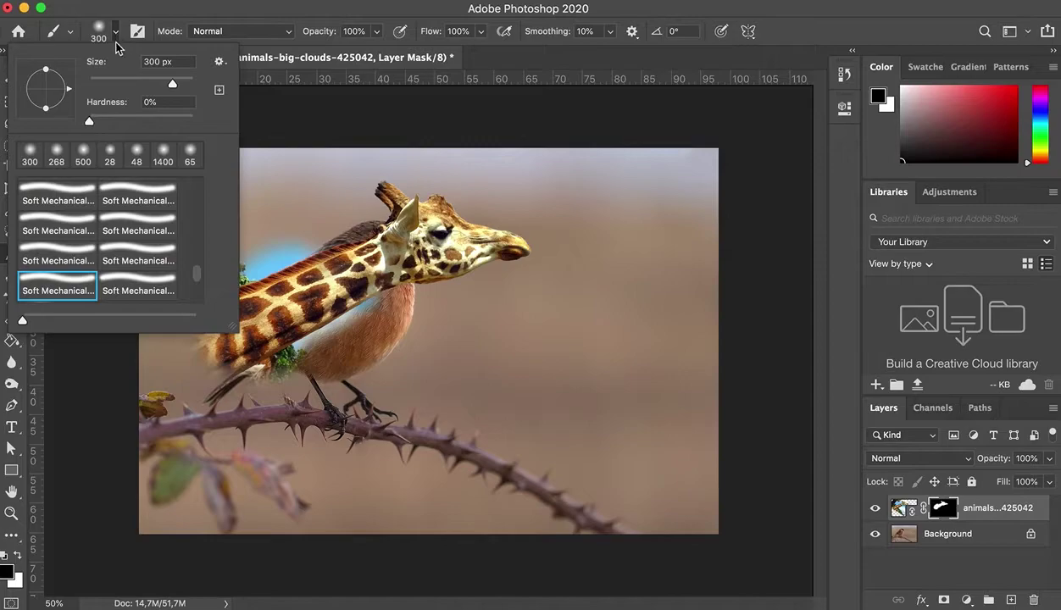
- Set the mask brush to 43 px and hide the giraffe neck's lower edge
{"action": "left_click_drag", "start_coordinate": [167, 84], "coordinate": [113, 85]}
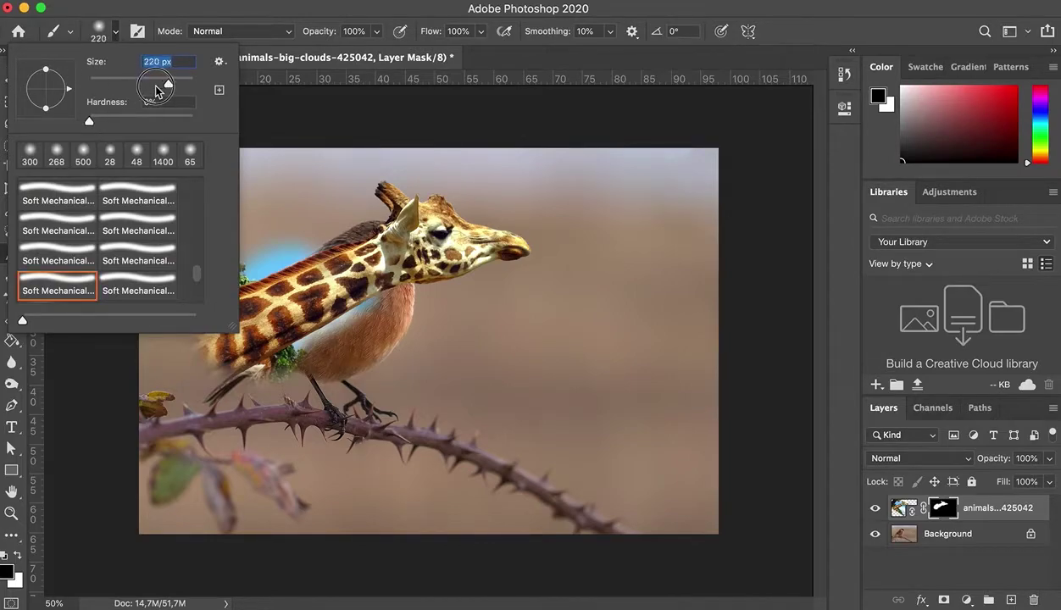
{"action": "left_click", "coordinate": [381, 300]}
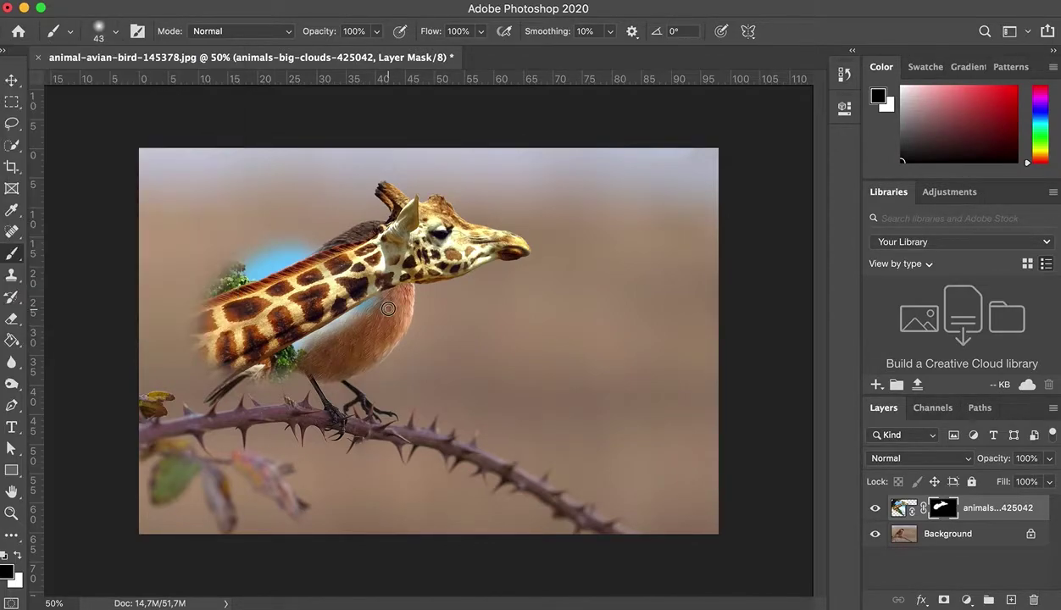
{"action": "left_click_drag", "start_coordinate": [383, 296], "coordinate": [297, 342]}
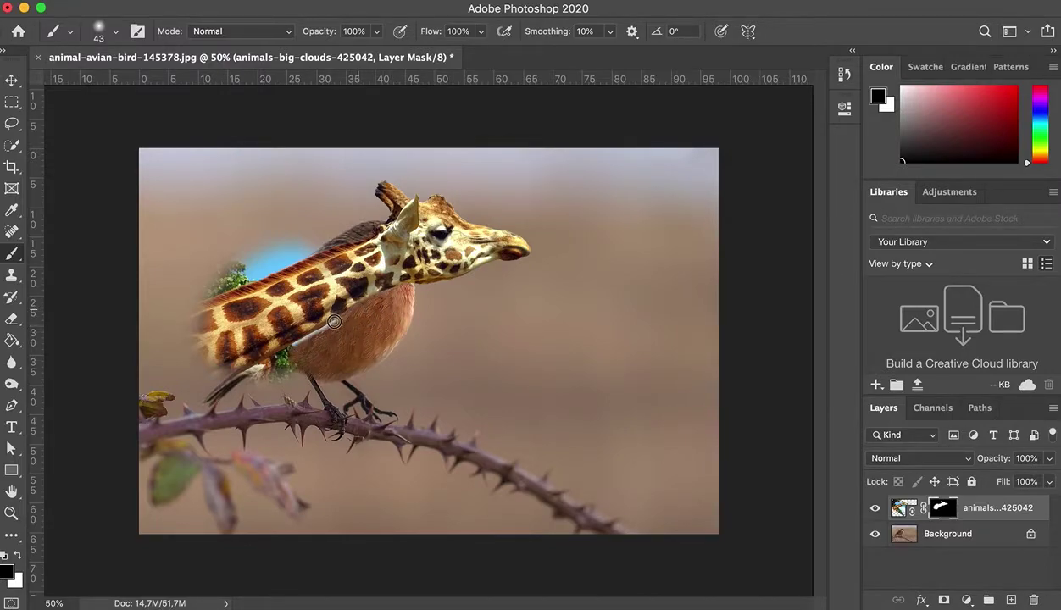
- Raise brush hardness to 94% and paint the bird's wing back over the neck
{"action": "left_click", "coordinate": [104, 37]}
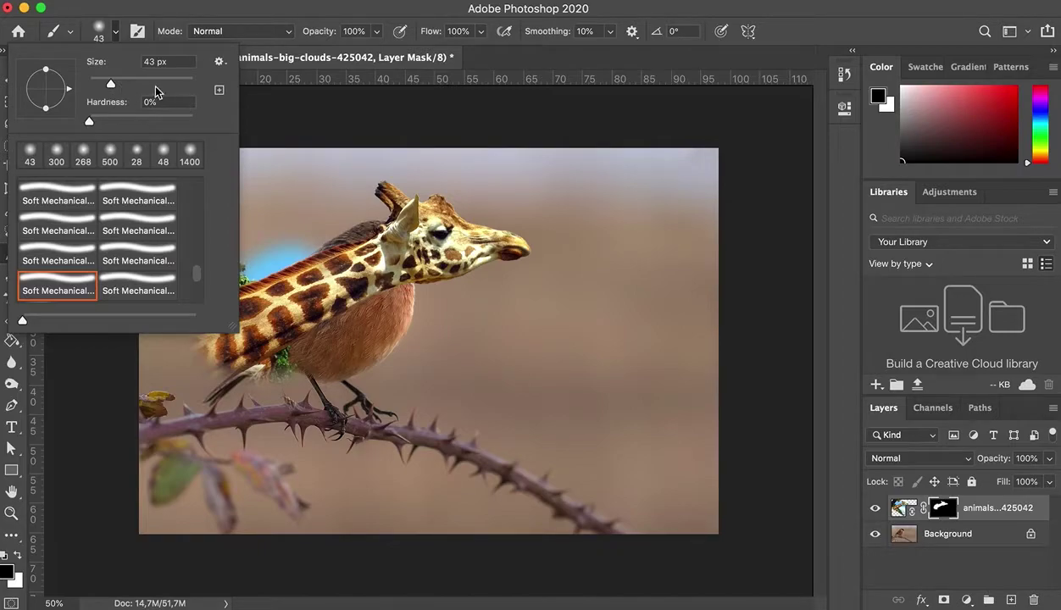
{"action": "left_click_drag", "start_coordinate": [89, 121], "coordinate": [187, 123]}
{"action": "left_click", "coordinate": [366, 336]}
{"action": "mouse_move", "coordinate": [294, 263]}
{"action": "left_mouse_down"}
{"action": "mouse_move", "coordinate": [284, 310]}
{"action": "mouse_move", "coordinate": [339, 254]}
{"action": "mouse_move", "coordinate": [320, 329]}
{"action": "left_mouse_up"}
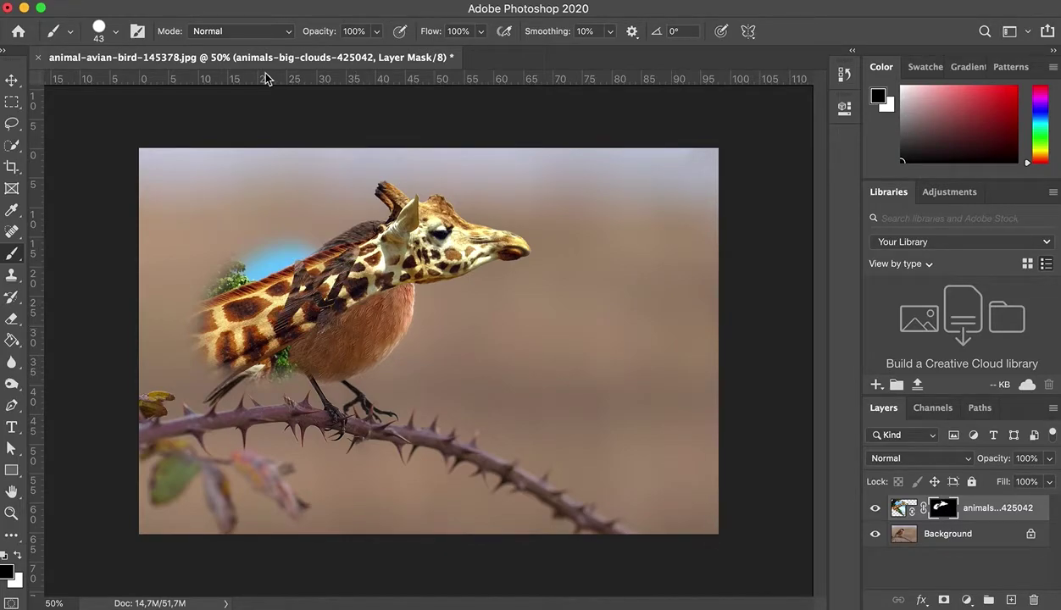
- Reset brush hardness to 0% and enlarge the brush to 348 px
{"action": "left_click", "coordinate": [115, 31]}
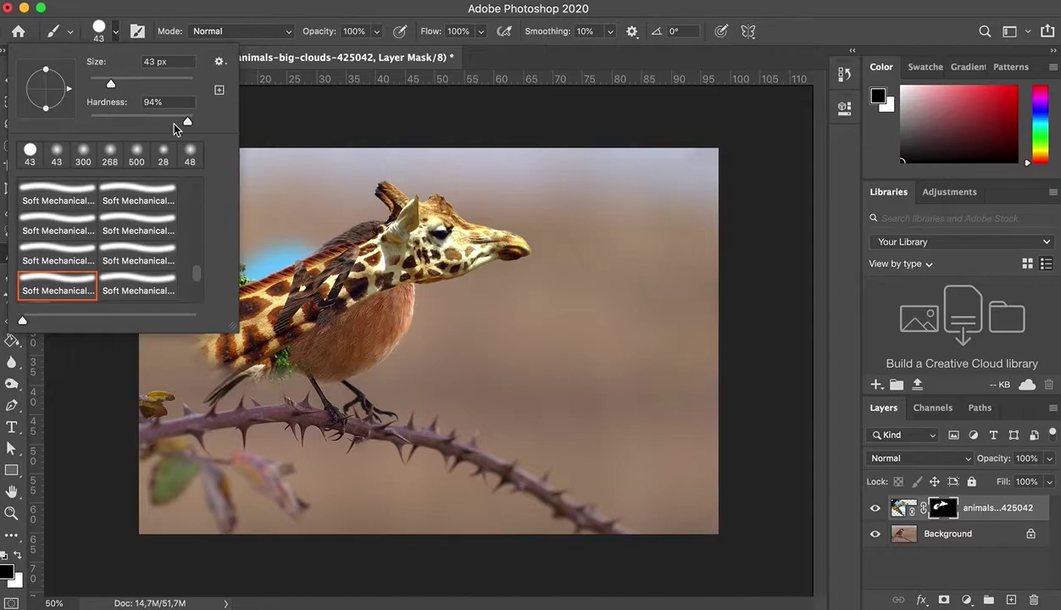
{"action": "left_click_drag", "start_coordinate": [186, 123], "coordinate": [90, 121]}
{"action": "left_click_drag", "start_coordinate": [110, 84], "coordinate": [175, 88]}
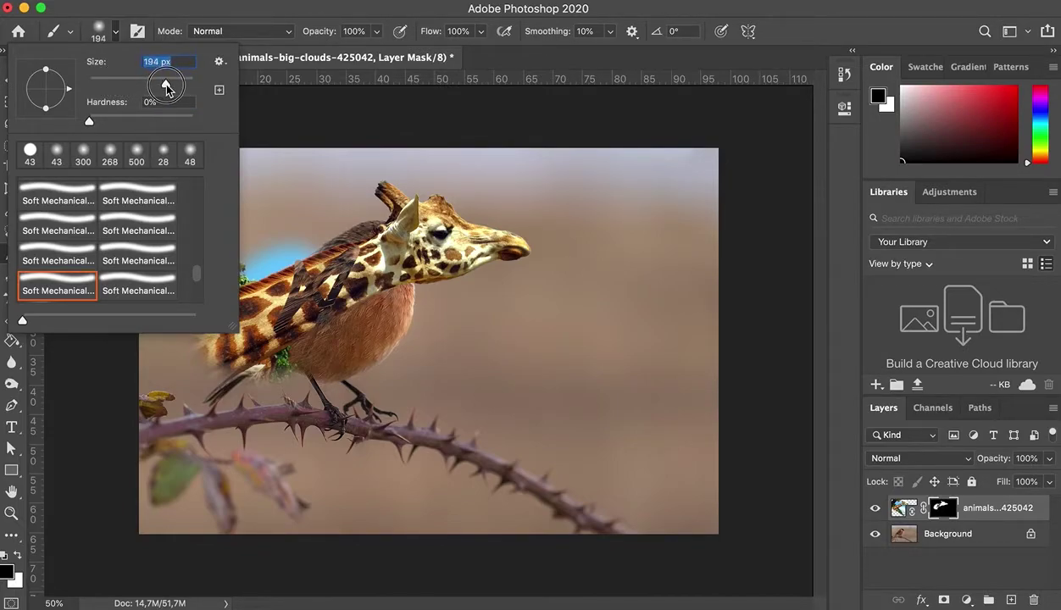
- Mask out the giraffe neck over the wing's left end and the bird's breast with the soft brush
{"action": "left_click", "coordinate": [331, 331]}
{"action": "mouse_move", "coordinate": [280, 390]}
{"action": "left_mouse_down"}
{"action": "mouse_move", "coordinate": [223, 297]}
{"action": "mouse_move", "coordinate": [202, 284]}
{"action": "mouse_move", "coordinate": [279, 225]}
{"action": "mouse_move", "coordinate": [266, 263]}
{"action": "mouse_move", "coordinate": [238, 272]}
{"action": "mouse_move", "coordinate": [315, 213]}
{"action": "mouse_move", "coordinate": [256, 256]}
{"action": "mouse_move", "coordinate": [294, 356]}
{"action": "mouse_move", "coordinate": [272, 301]}
{"action": "mouse_move", "coordinate": [295, 331]}
{"action": "mouse_move", "coordinate": [320, 337]}
{"action": "mouse_move", "coordinate": [308, 248]}
{"action": "mouse_move", "coordinate": [331, 272]}
{"action": "mouse_move", "coordinate": [267, 324]}
{"action": "mouse_move", "coordinate": [334, 284]}
{"action": "mouse_move", "coordinate": [310, 208]}
{"action": "mouse_move", "coordinate": [339, 280]}
{"action": "mouse_move", "coordinate": [297, 343]}
{"action": "left_mouse_up"}
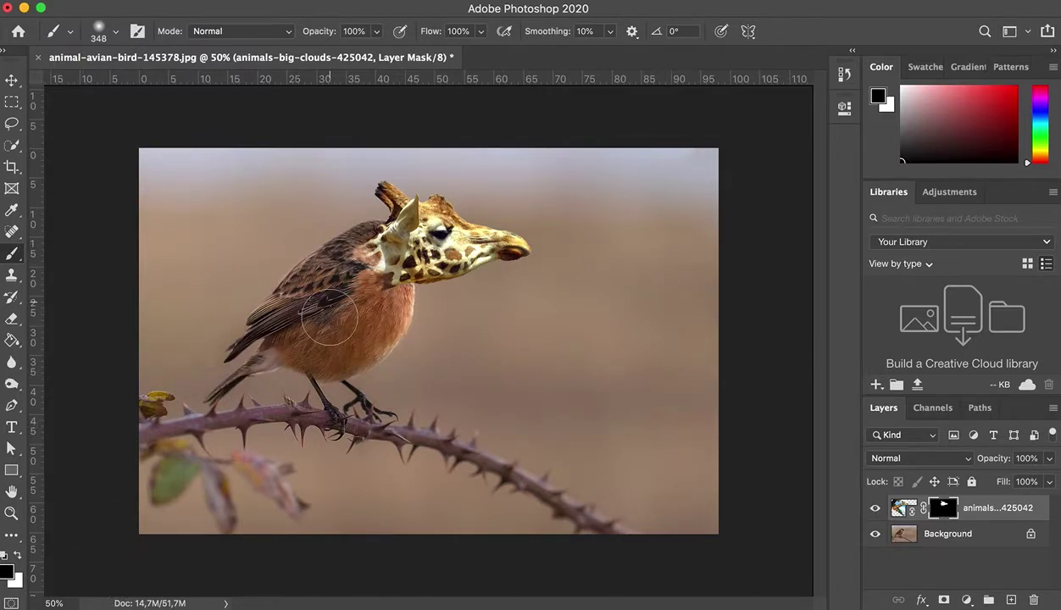
{"action": "mouse_move", "coordinate": [329, 315]}
{"action": "left_mouse_down"}
{"action": "mouse_move", "coordinate": [381, 303]}
{"action": "mouse_move", "coordinate": [355, 305]}
{"action": "left_mouse_up"}
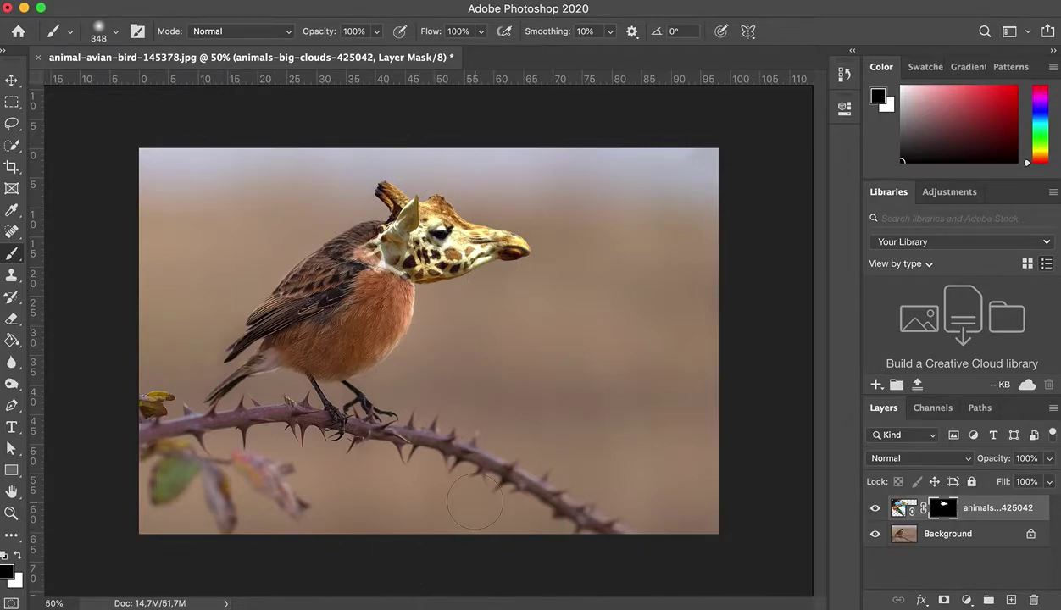
{"action": "left_click", "coordinate": [95, 3]}
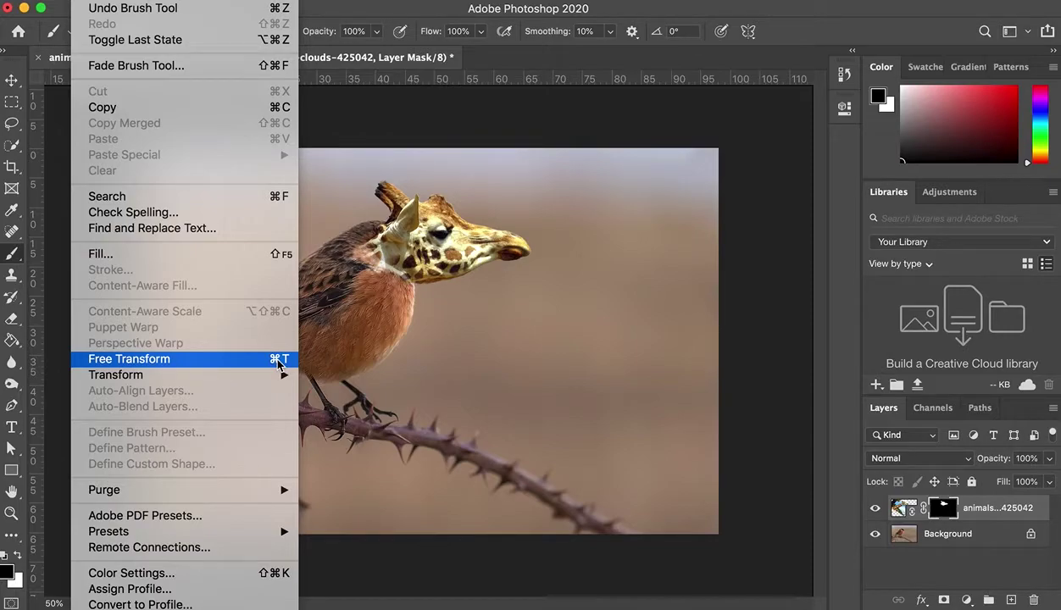
- Free-transform the giraffe head to 101.72%, fit it onto the bird's neck, and commit
{"action": "left_click", "coordinate": [278, 360]}
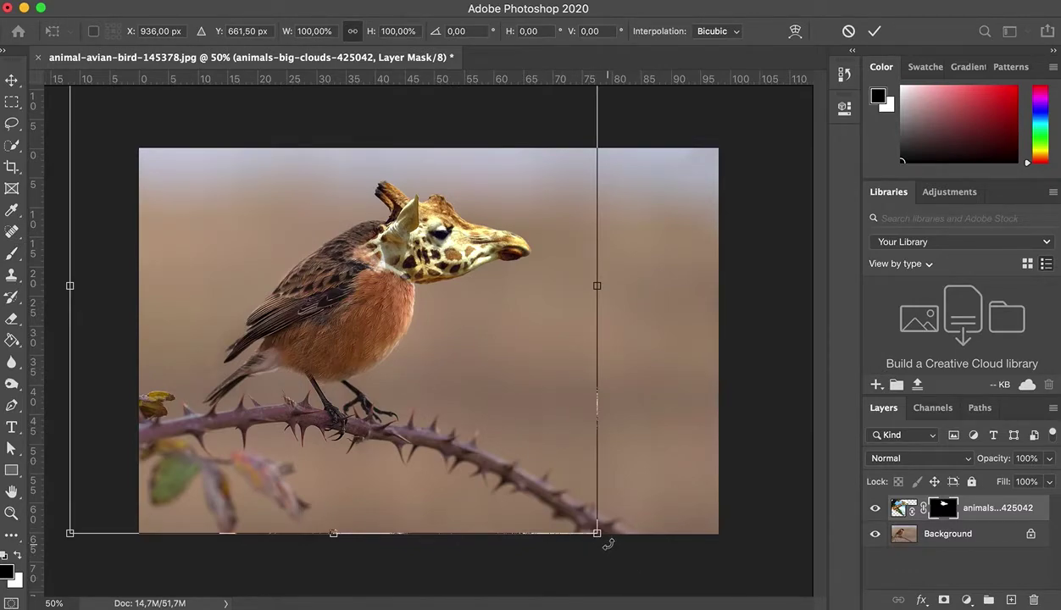
{"action": "left_click_drag", "start_coordinate": [596, 532], "coordinate": [545, 484]}
{"action": "left_click_drag", "start_coordinate": [405, 259], "coordinate": [420, 253]}
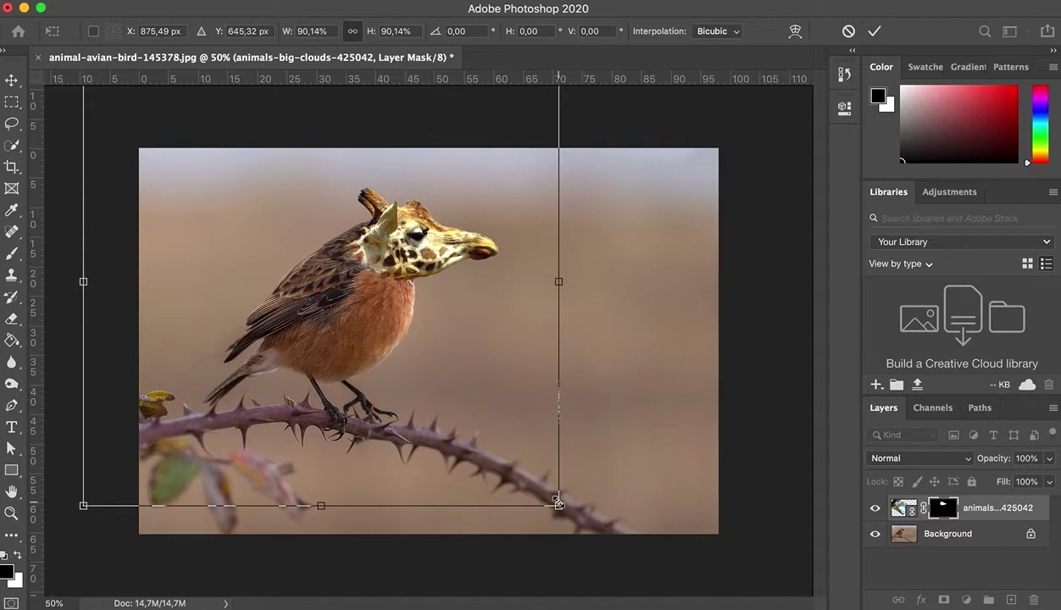
{"action": "left_click_drag", "start_coordinate": [558, 505], "coordinate": [581, 513]}
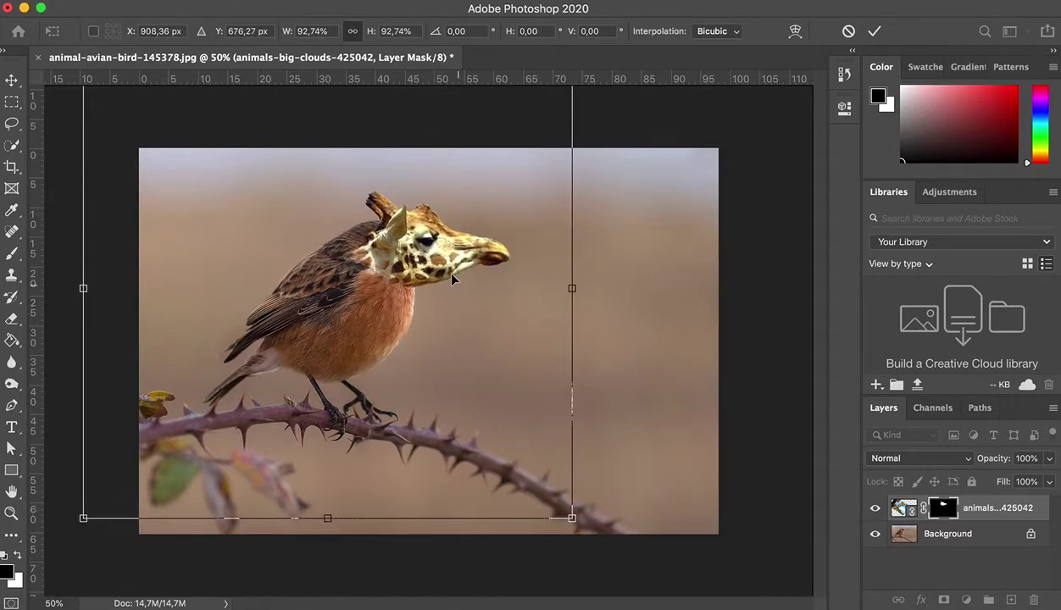
{"action": "left_click_drag", "start_coordinate": [441, 267], "coordinate": [432, 251]}
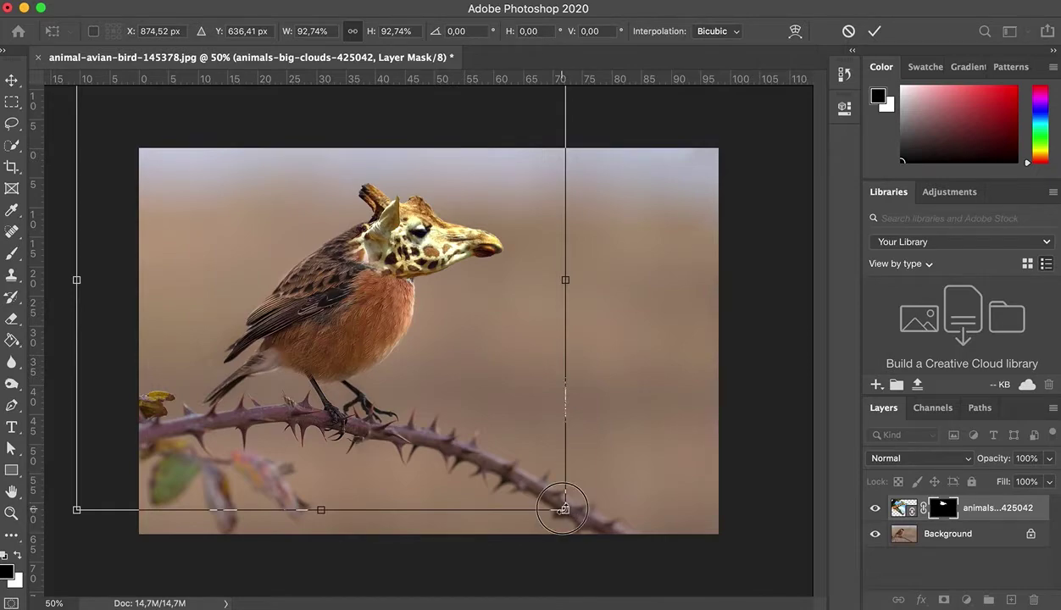
{"action": "left_click_drag", "start_coordinate": [565, 507], "coordinate": [616, 544]}
{"action": "left_click_drag", "start_coordinate": [464, 264], "coordinate": [437, 254]}
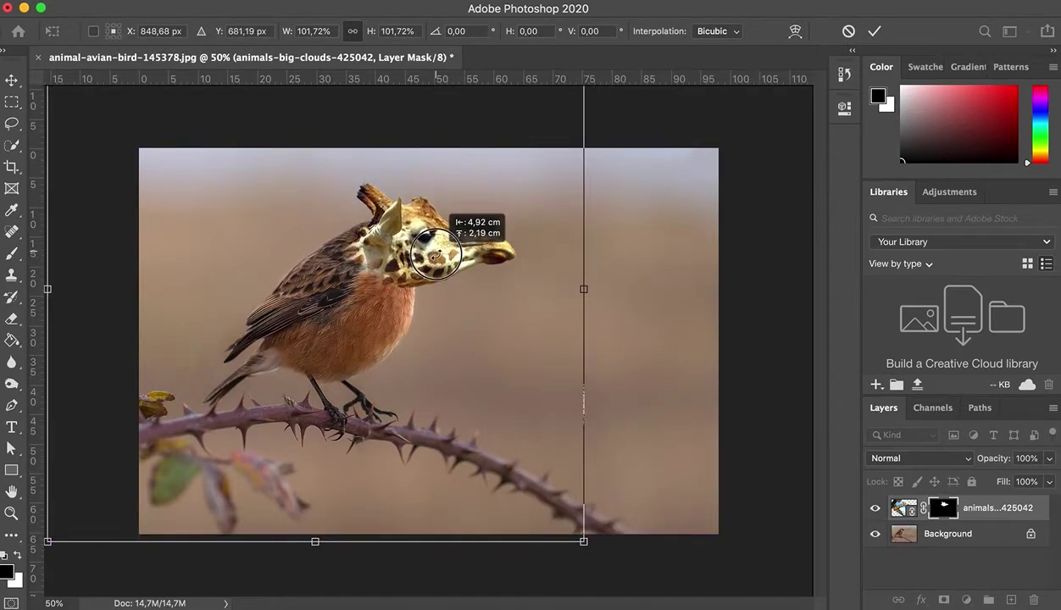
{"action": "left_click_drag", "start_coordinate": [437, 254], "coordinate": [446, 257]}
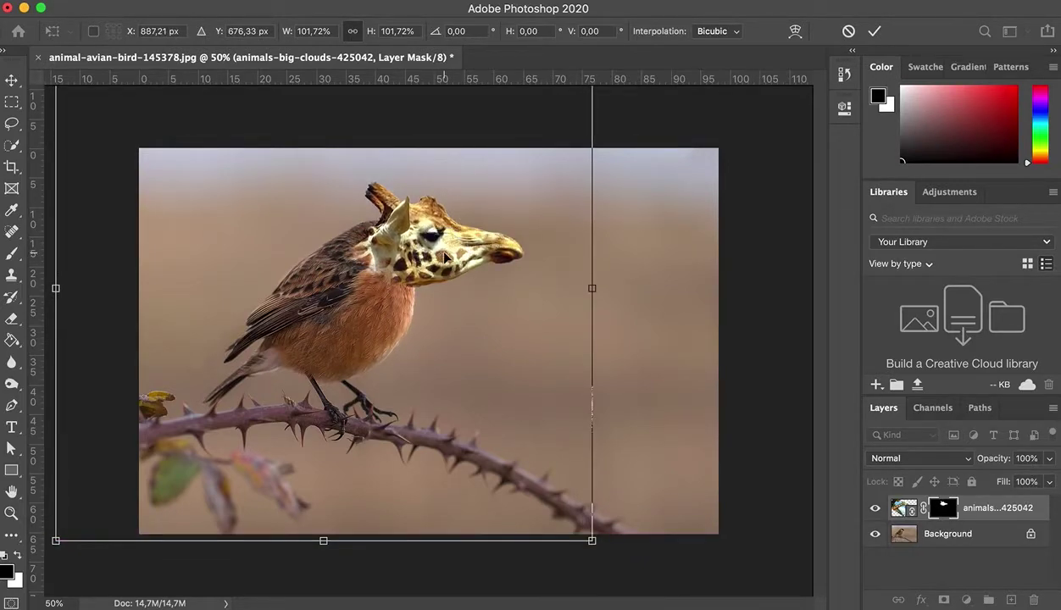
{"action": "key", "text": "Up"}
{"action": "key", "text": "Up"}
{"action": "key", "text": "Up"}
{"action": "key", "text": "Up"}
{"action": "key", "text": "Up"}
{"action": "key", "text": "Up"}
{"action": "key", "text": "Up"}
{"action": "key", "text": "Up"}
{"action": "key", "text": "Up"}
{"action": "key", "text": "Up"}
{"action": "key", "text": "Up"}
{"action": "key", "text": "Up"}
{"action": "key", "text": "Right"}
{"action": "key", "text": "Right"}
{"action": "key", "text": "Right"}
{"action": "key", "text": "Right"}
{"action": "key", "text": "Right"}
{"action": "key", "text": "Right"}
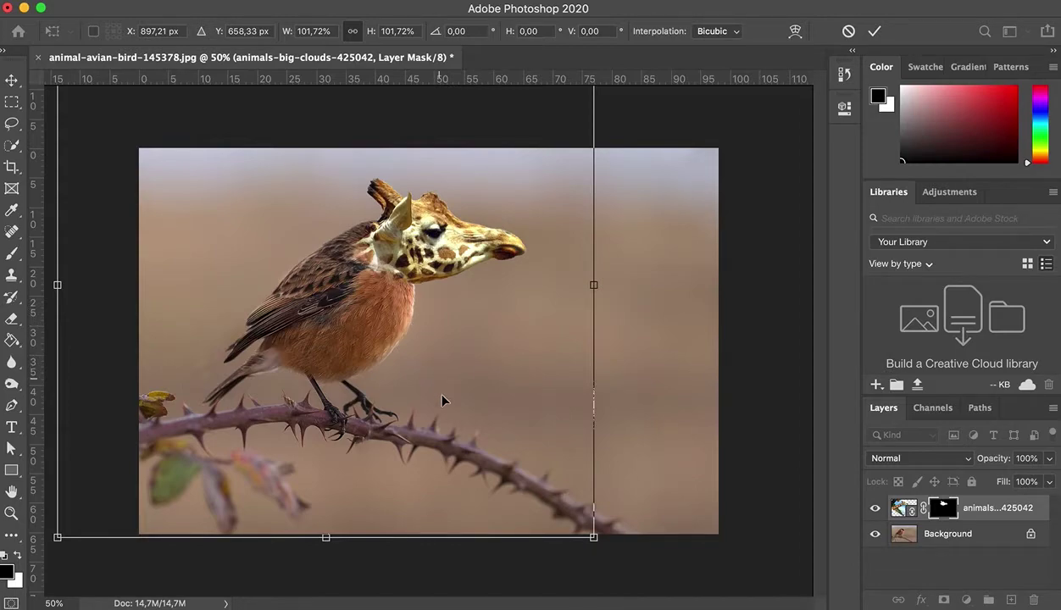
{"action": "left_click", "coordinate": [875, 34]}
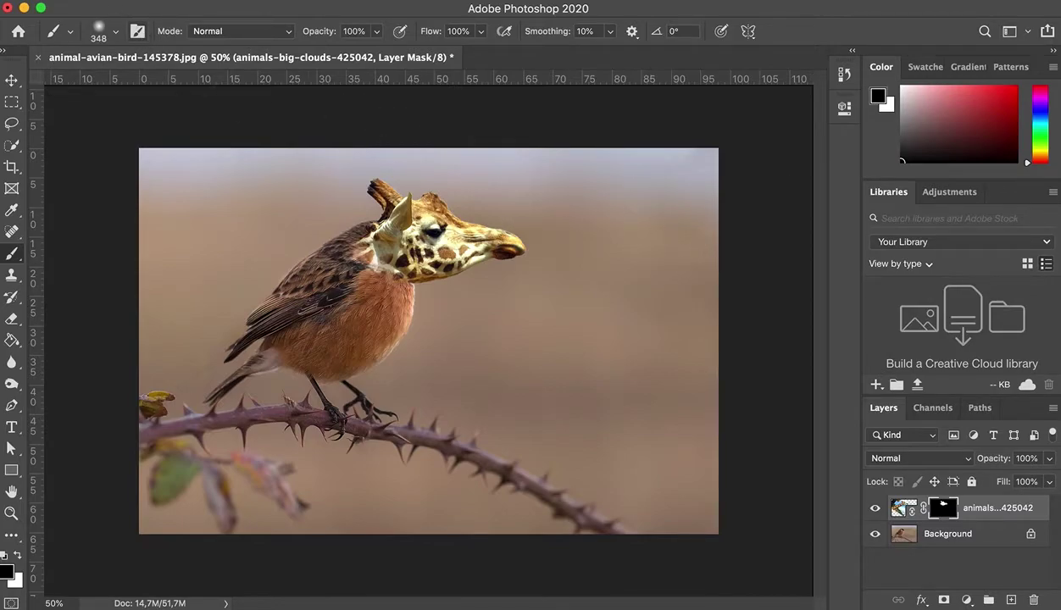
- Save the composite in Photoshop format as Giraffugl.psd
{"action": "left_click", "coordinate": [60, 2]}
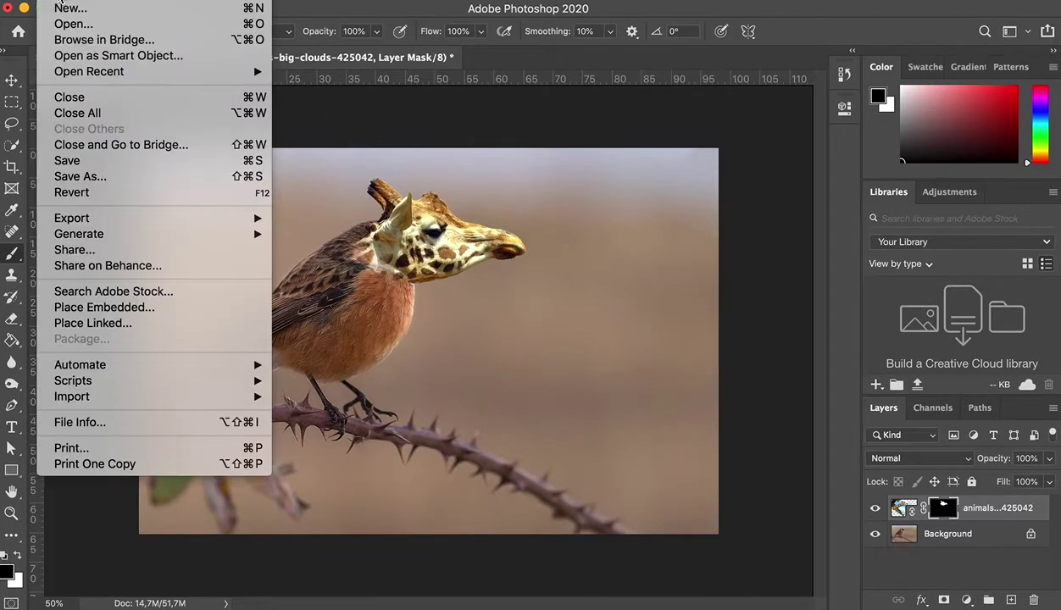
{"action": "left_click", "coordinate": [72, 167]}
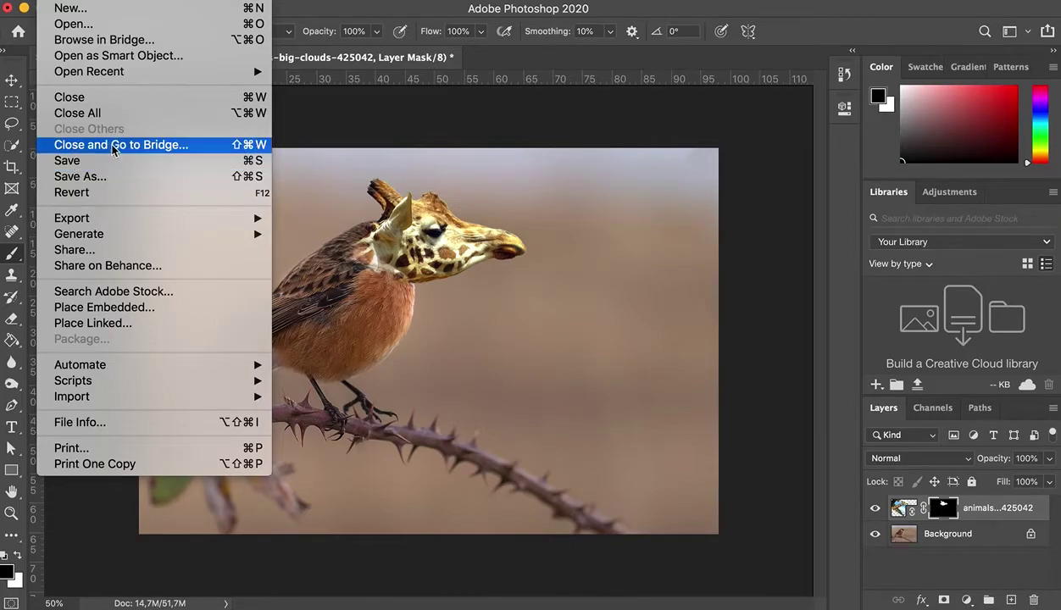
{"action": "left_click", "coordinate": [71, 168]}
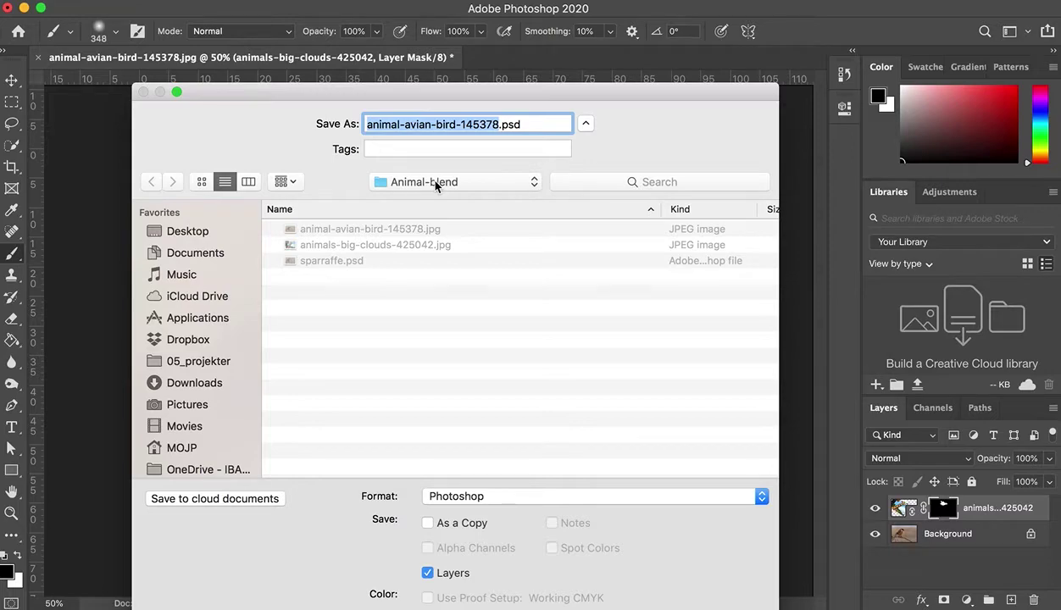
{"action": "type", "text": "Giraffugl"}
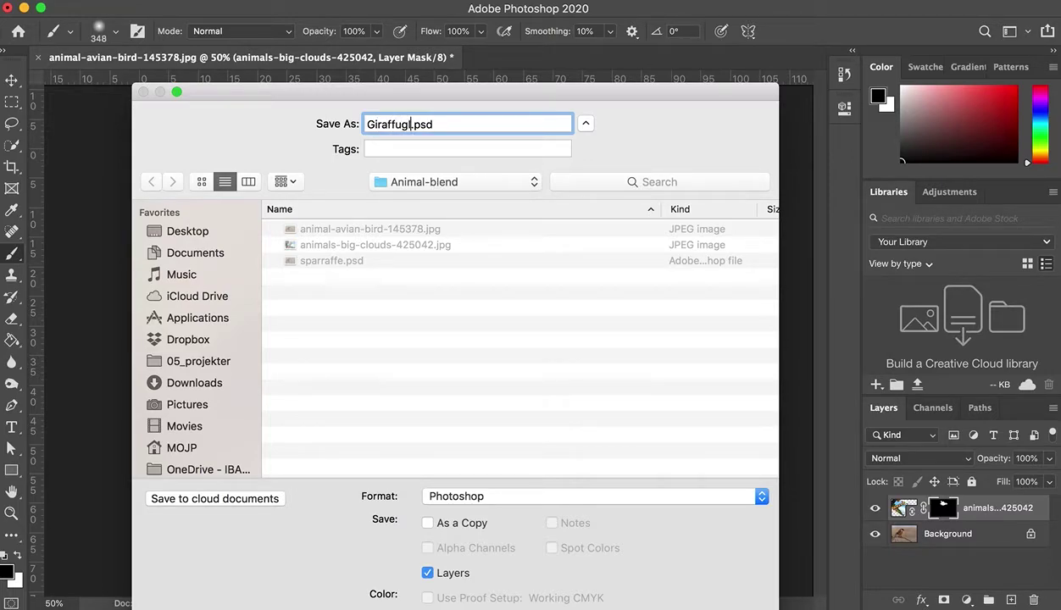
{"action": "left_click", "coordinate": [568, 498]}
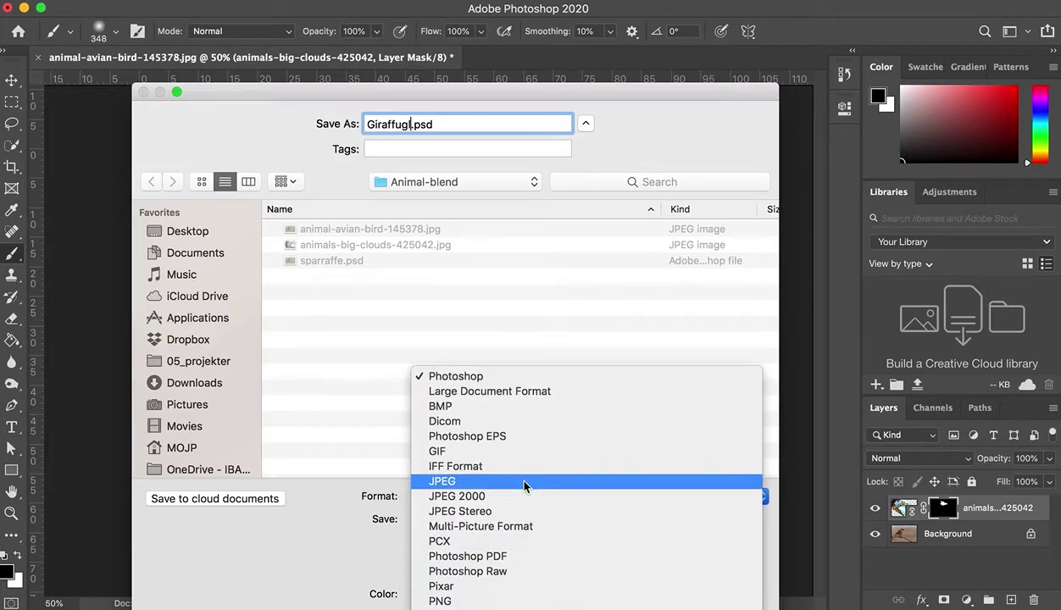
{"action": "left_click", "coordinate": [476, 378]}
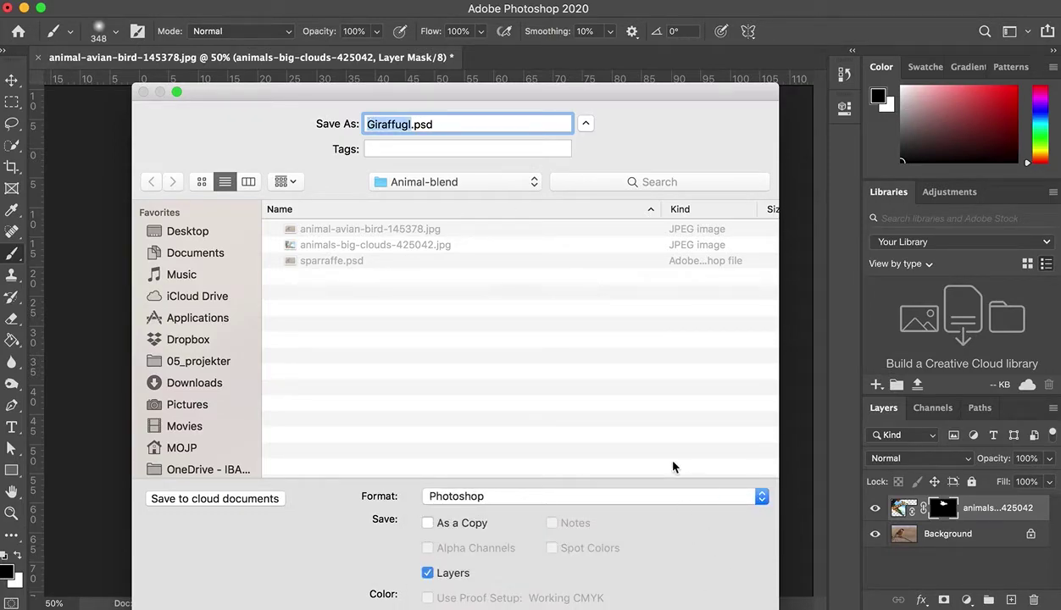
{"action": "left_click_drag", "start_coordinate": [632, 90], "coordinate": [627, 6]}
{"action": "left_click", "coordinate": [737, 592]}
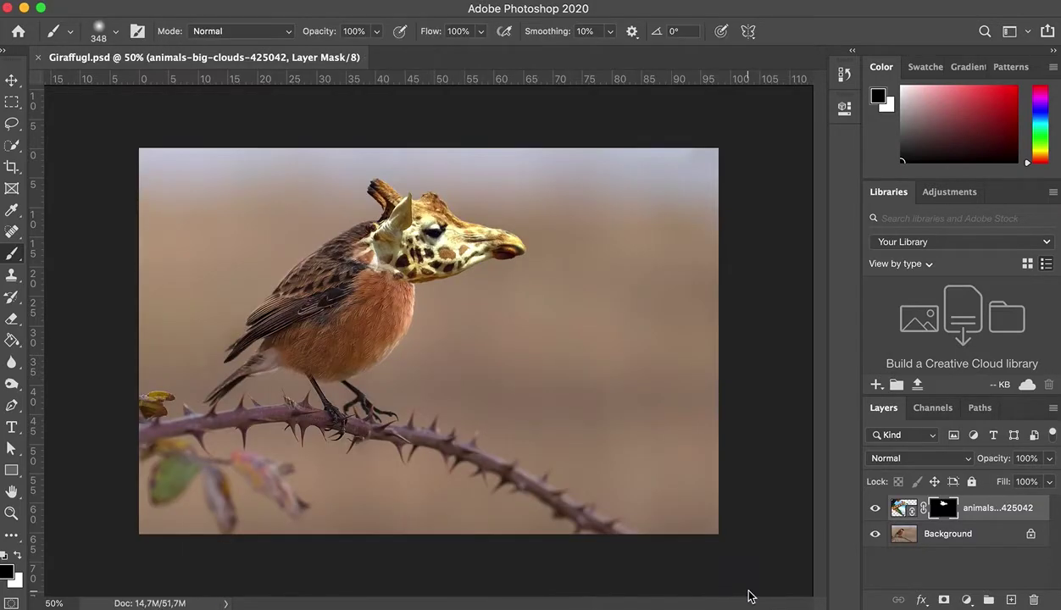
- Toggle the giraffe head layer off and on to compare the result
{"action": "left_click", "coordinate": [875, 508]}
{"action": "left_click", "coordinate": [875, 508]}
{"action": "left_click", "coordinate": [67, 2]}
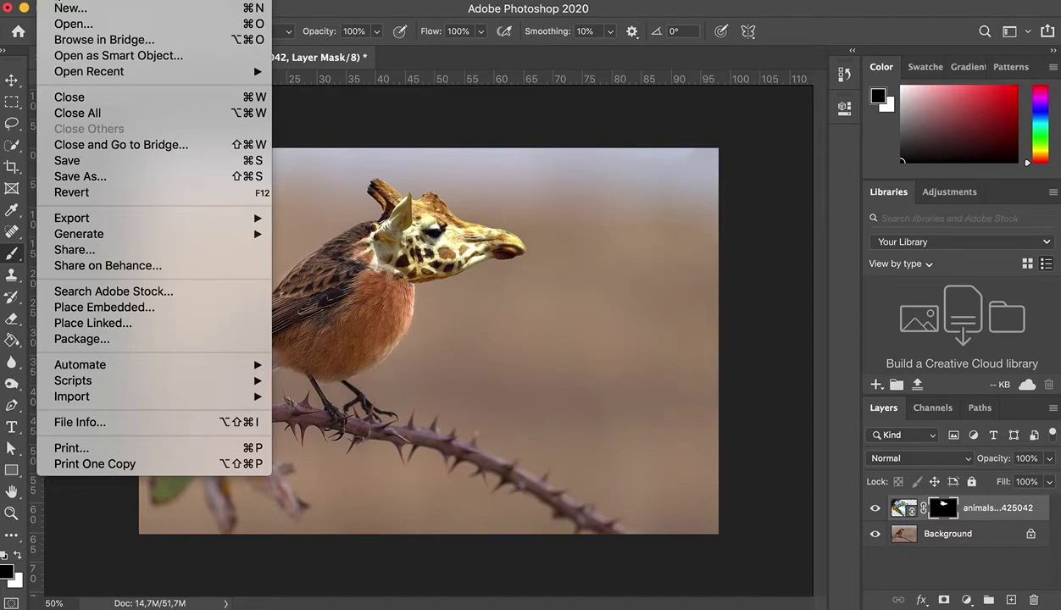
- Save a copy as Giraffugl.jpg in JPEG format
{"action": "left_click", "coordinate": [79, 177]}
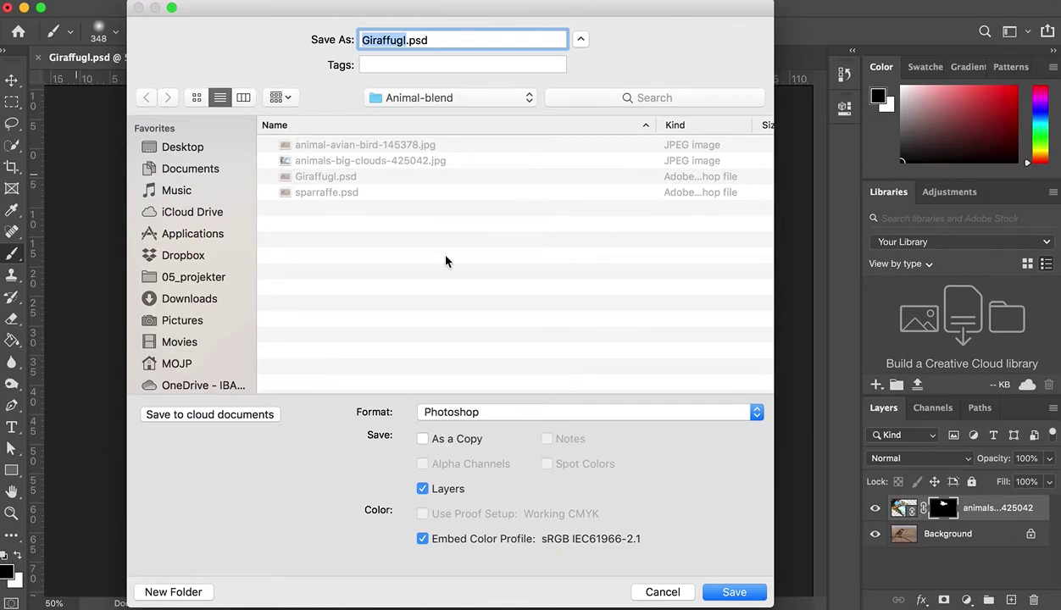
{"action": "left_click", "coordinate": [757, 412]}
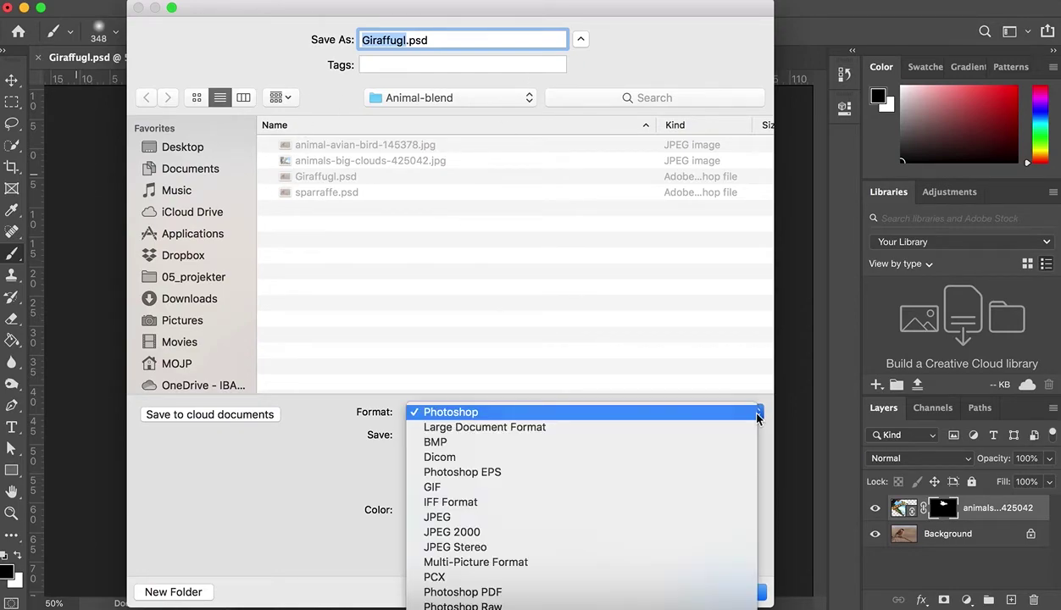
{"action": "left_click", "coordinate": [461, 518]}
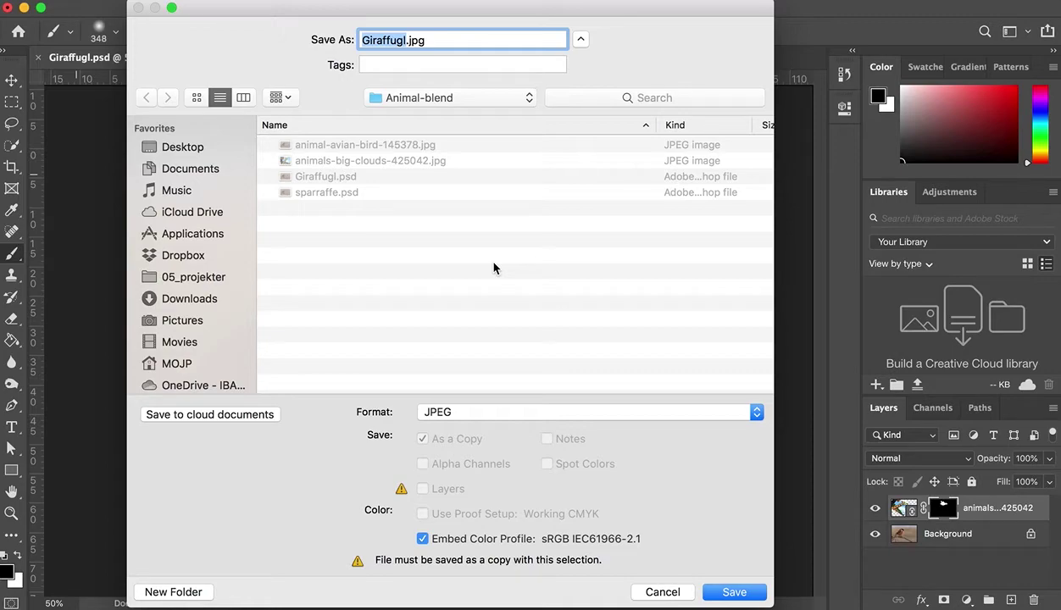
{"action": "left_click", "coordinate": [735, 593]}
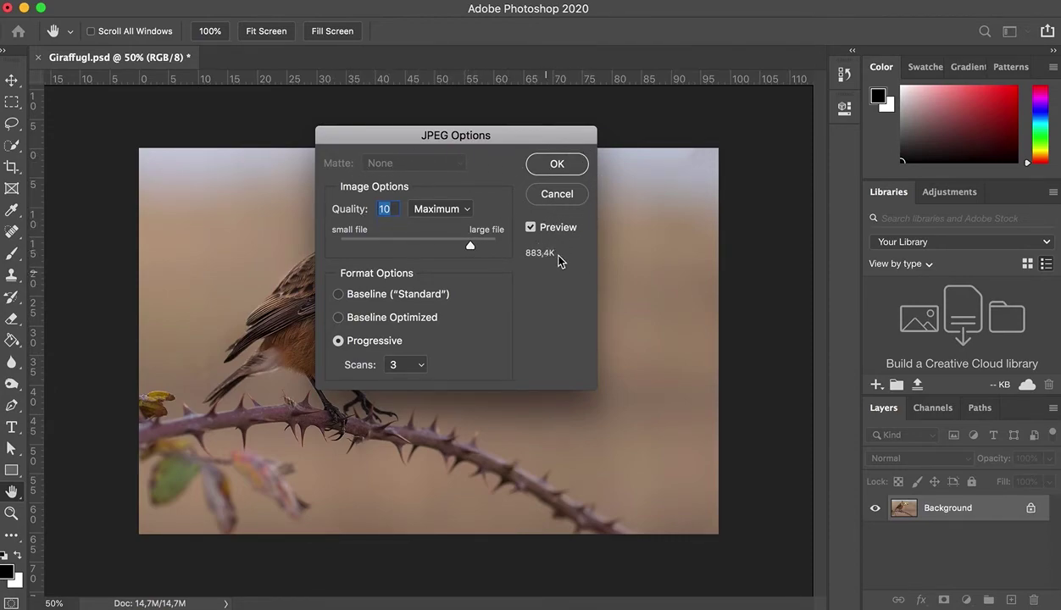
- Accept the JPEG options at Quality 10 (Maximum) to write Giraffugl.jpg
{"action": "left_click", "coordinate": [557, 166]}
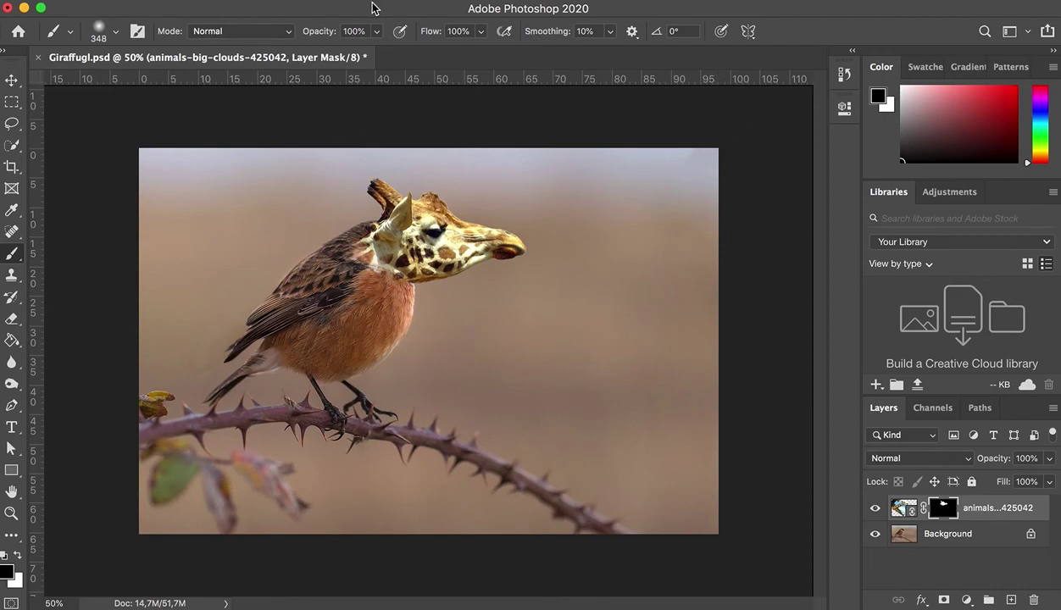
{"action": "left_click", "coordinate": [8, 0]}
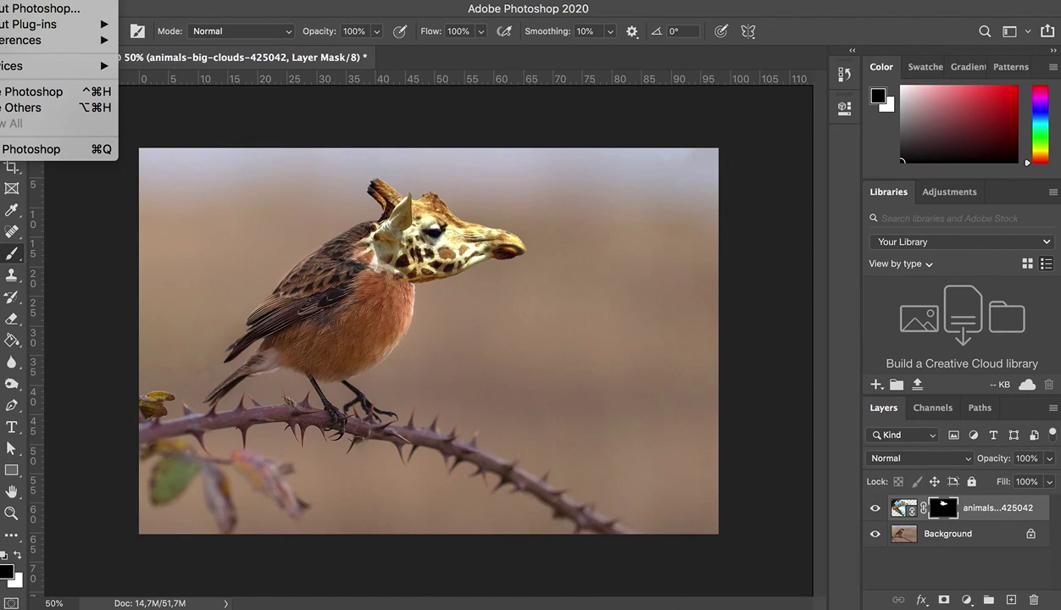
{"action": "key", "text": "Escape"}
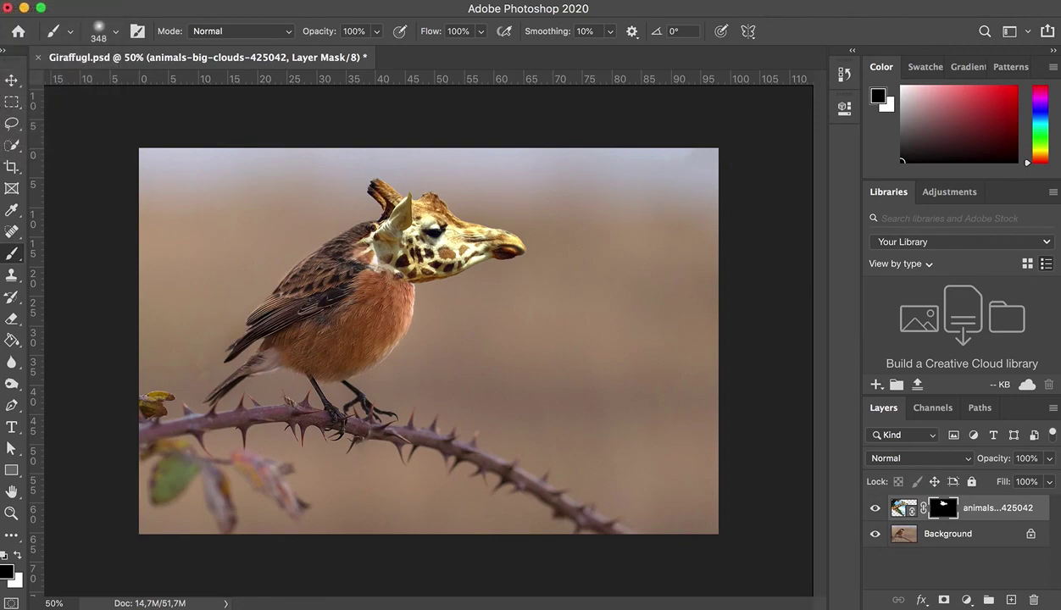